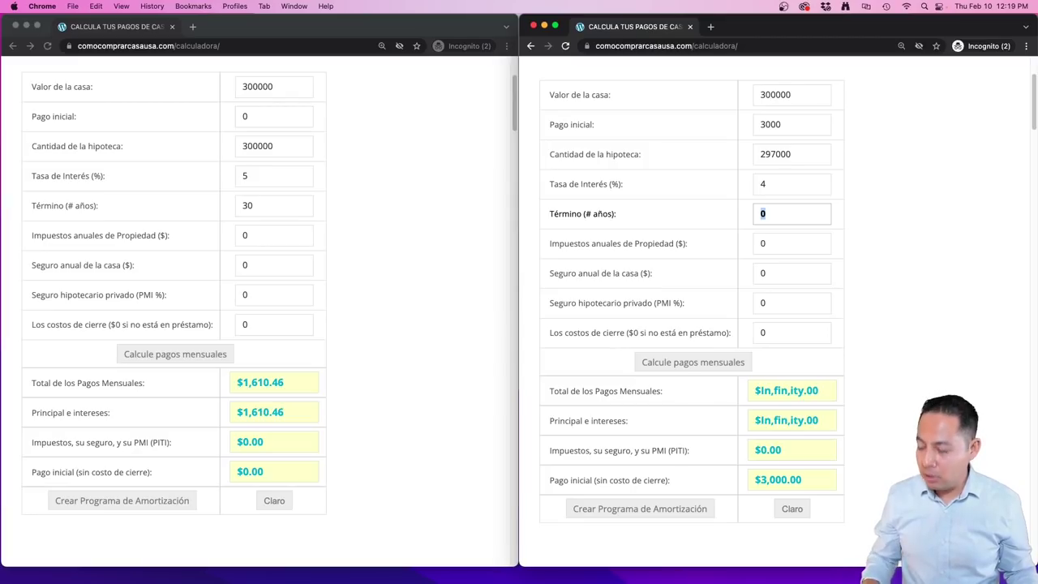
Step: Complete the 4% loan with a 30-year term and 9000 in closing costs, and calculate its monthly payments
type("0")
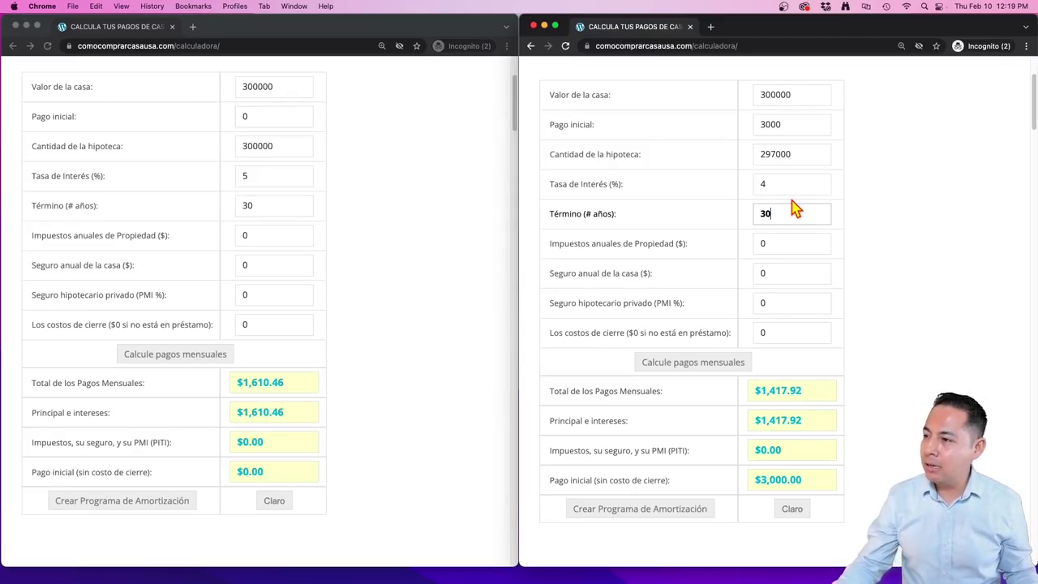
left_click(796, 242)
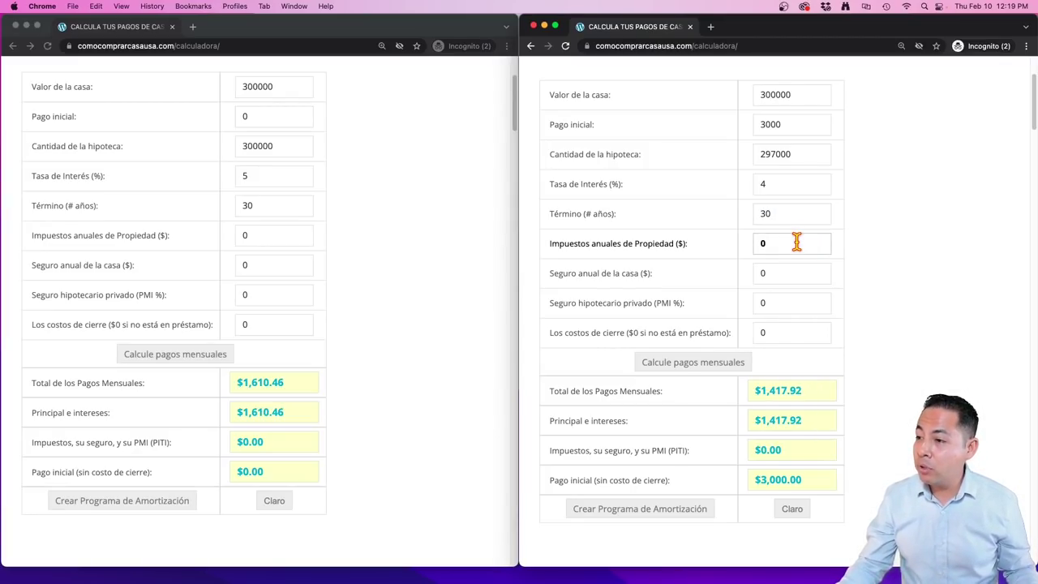
key("Tab")
key("Tab")
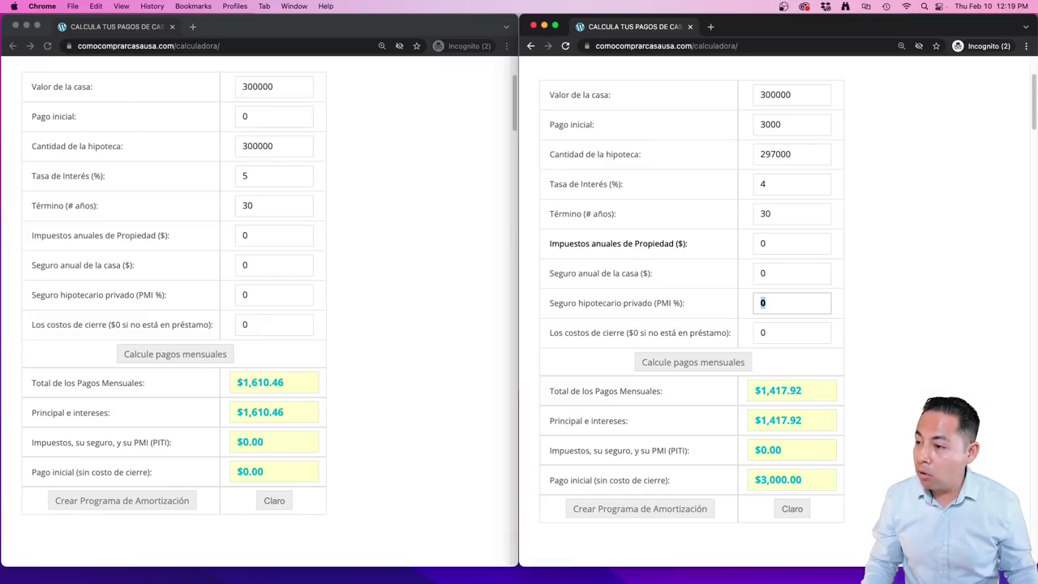
key("Tab")
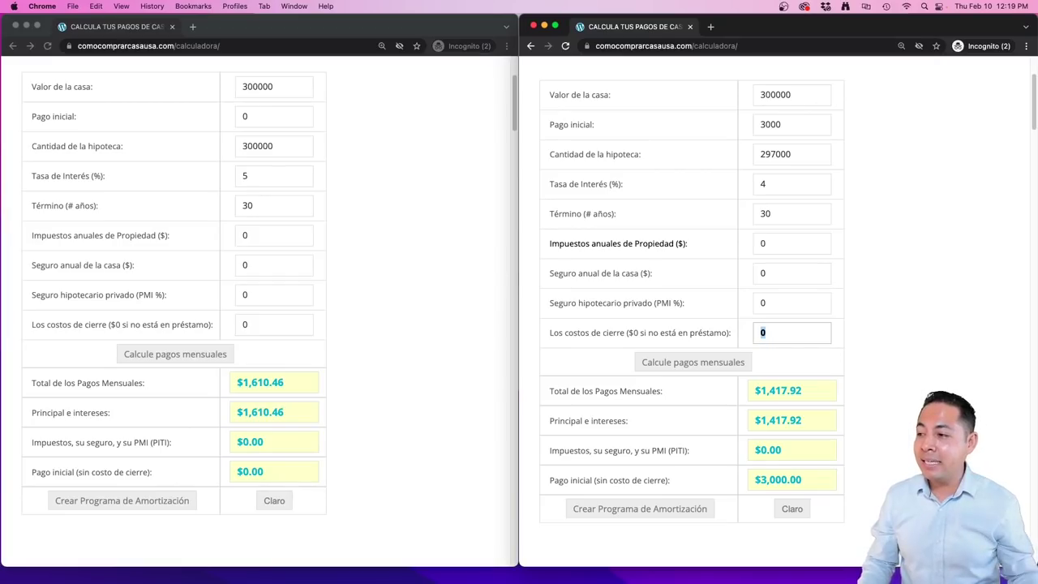
type("000")
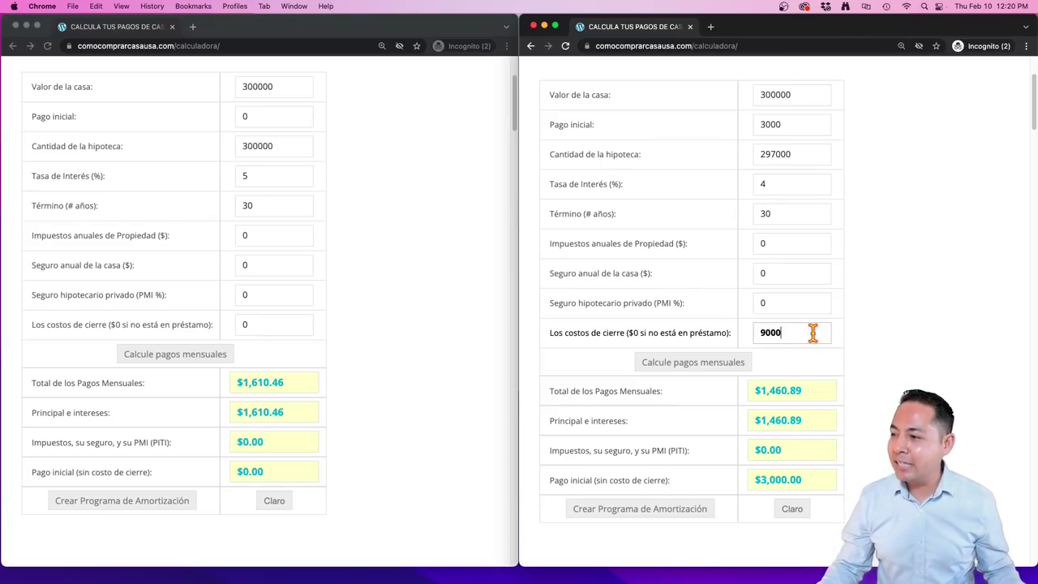
left_click(684, 363)
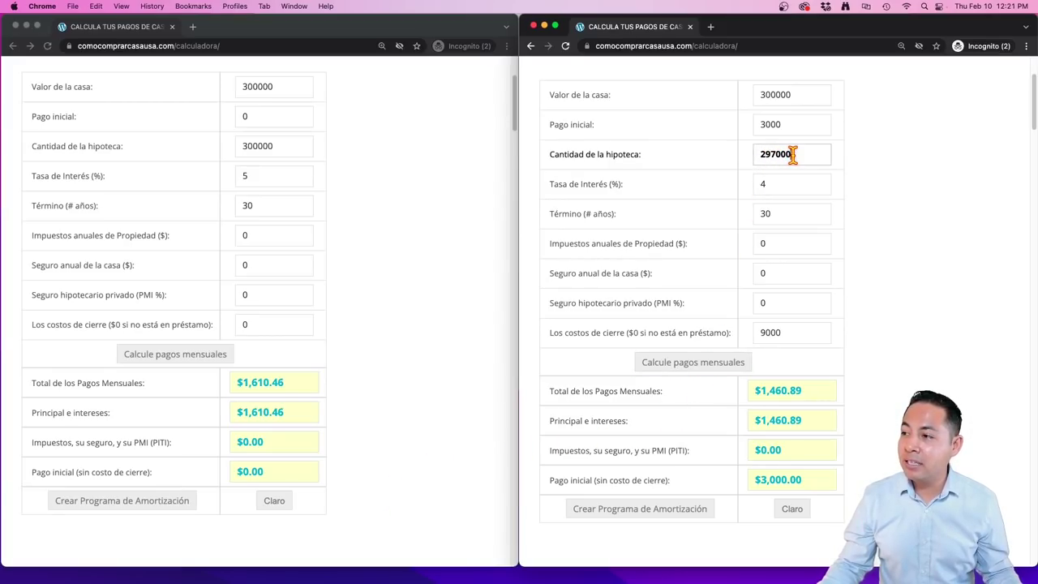
Step: Re-enter 300000 as the house value in the 5% loan calculator
left_click_drag(793, 156, 755, 155)
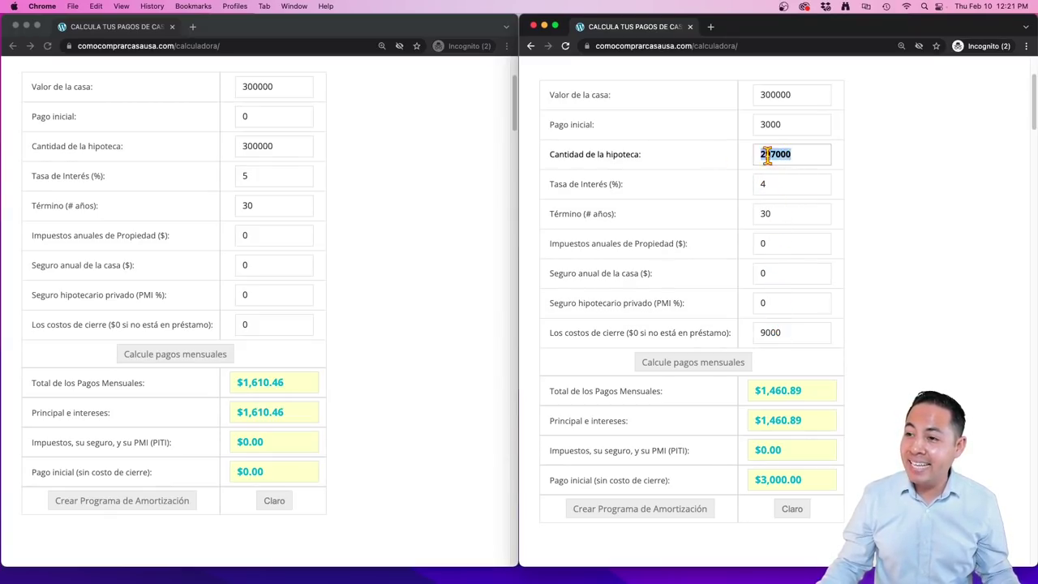
left_click(287, 86)
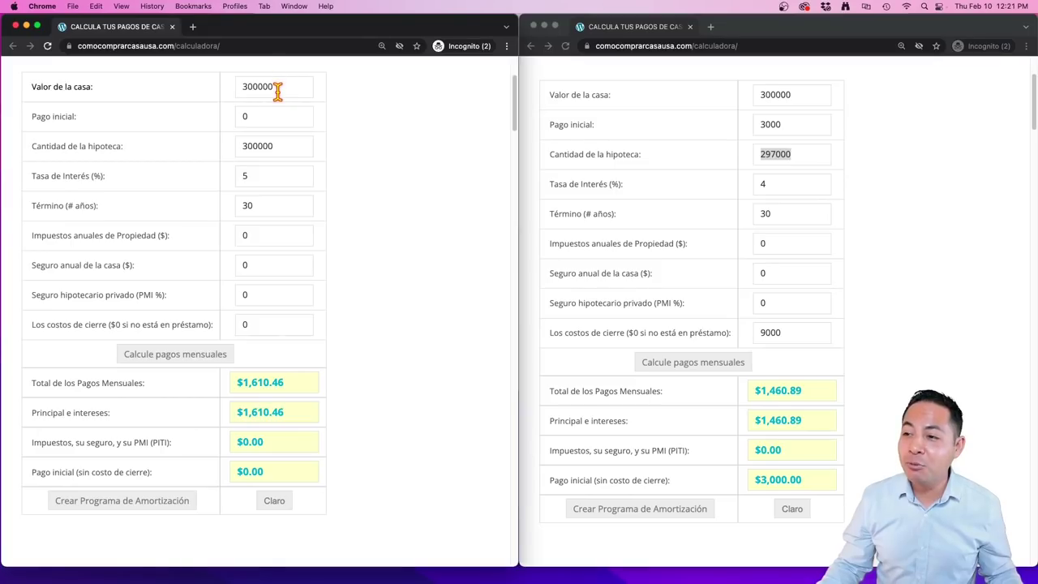
double_click(275, 88)
key("BackSpace")
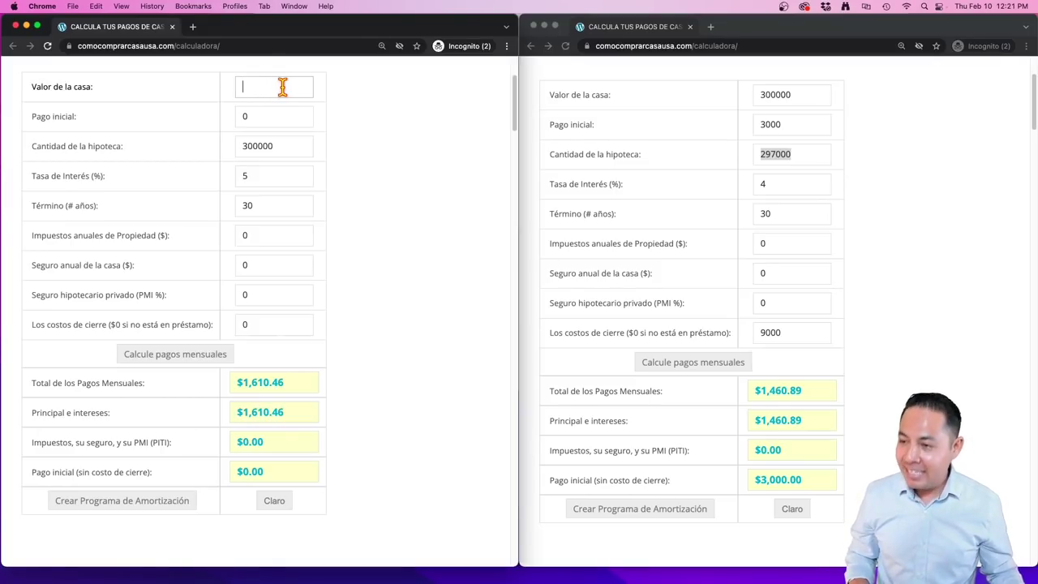
type("300000")
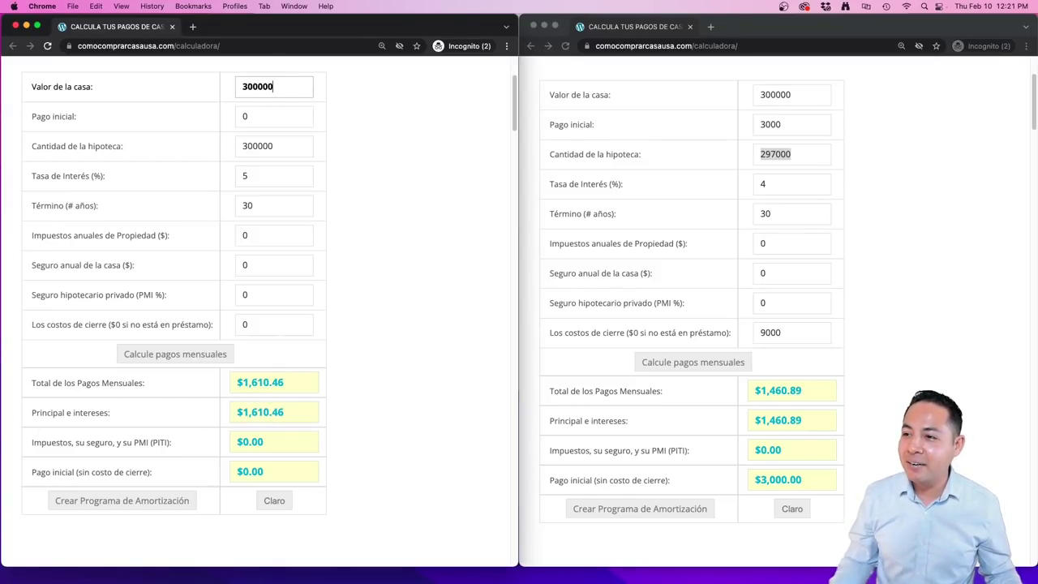
left_click(373, 241)
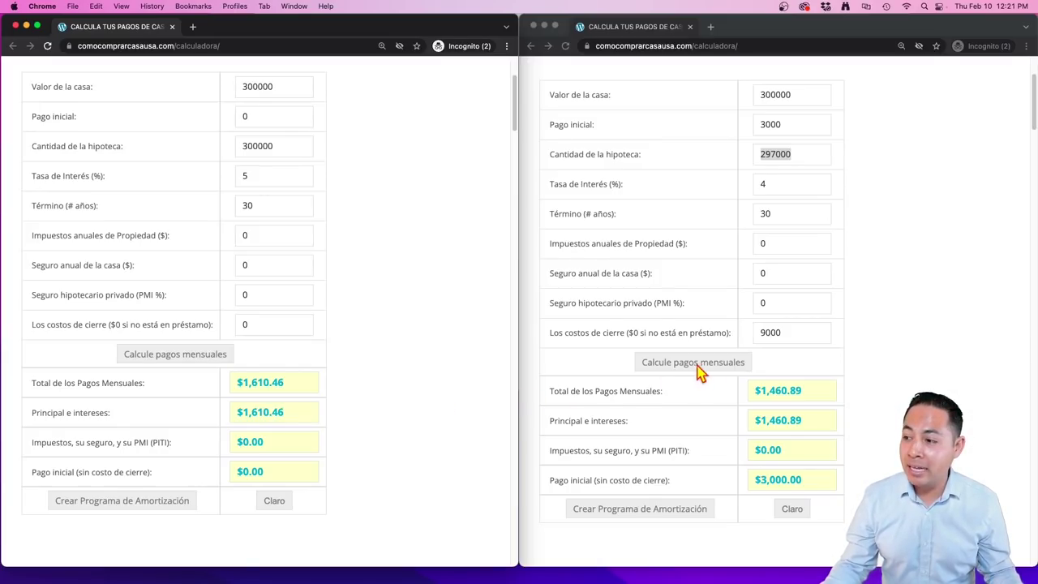
left_click(872, 394)
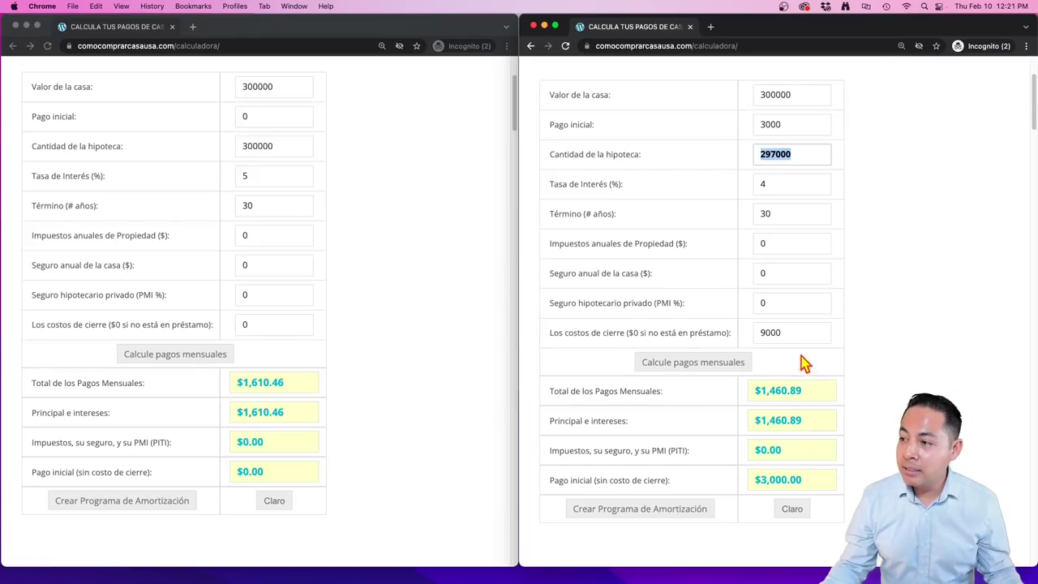
Step: Create the amortization schedule for the 5% loan and enlarge its window to cover that loan's calculator
left_click(466, 423)
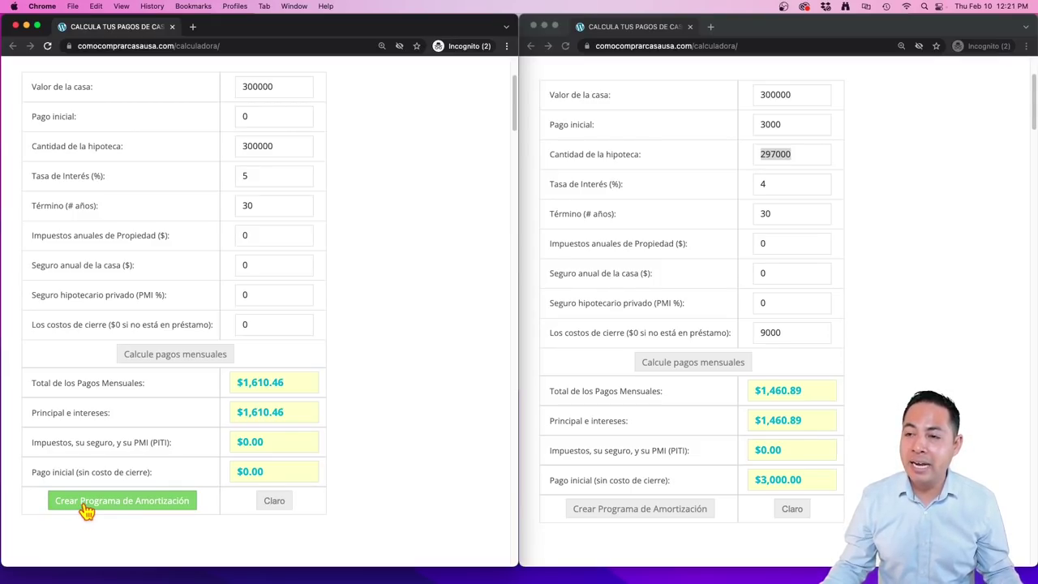
left_click(87, 510)
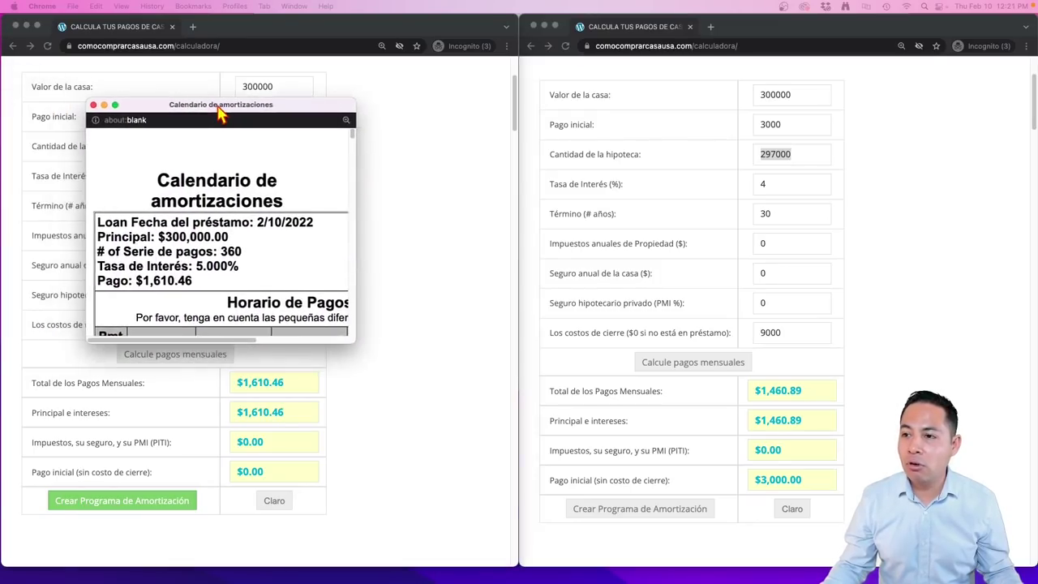
left_click_drag(220, 112, 144, 34)
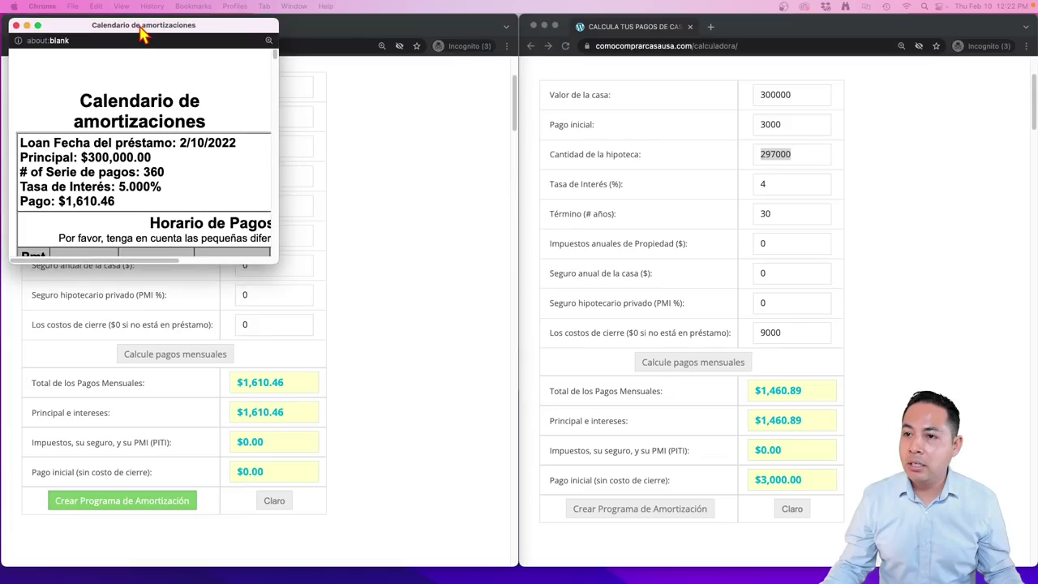
left_click_drag(271, 268, 514, 566)
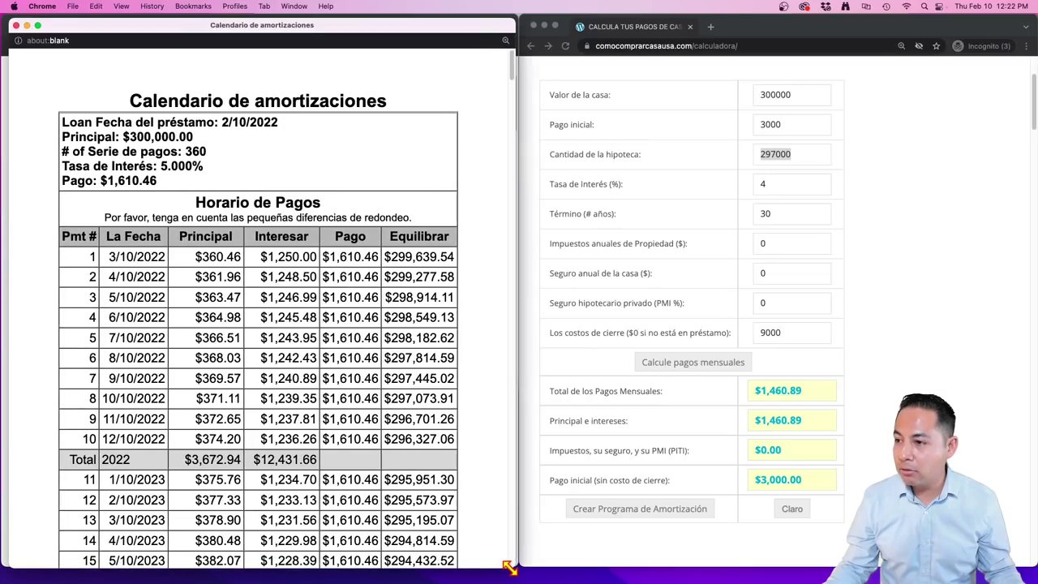
Step: Skim the 5% loan's amortization schedule through its later years and return to its beginning
scroll(359, 409, "down", 3)
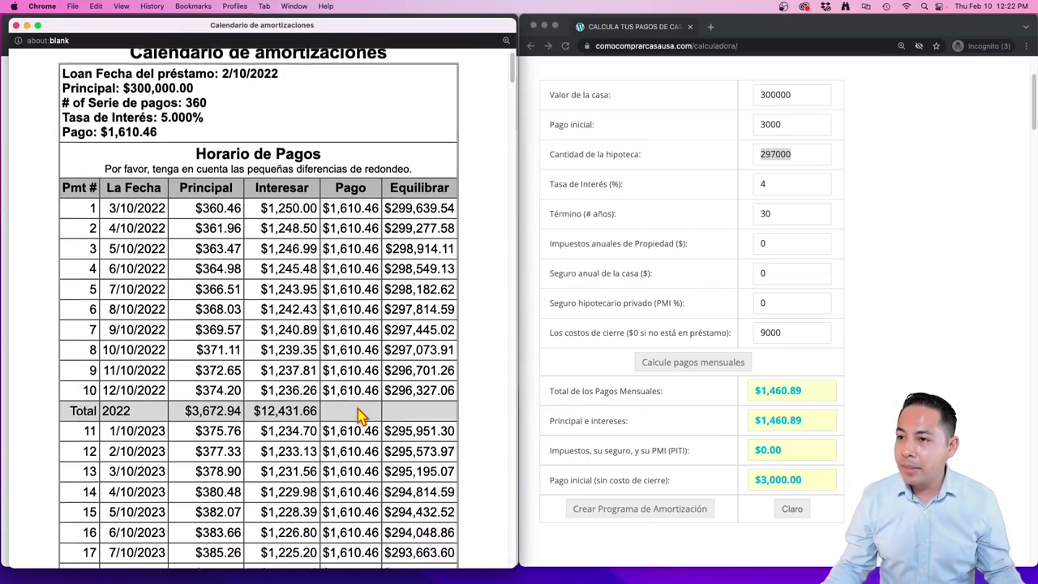
scroll(359, 413, "up", 2)
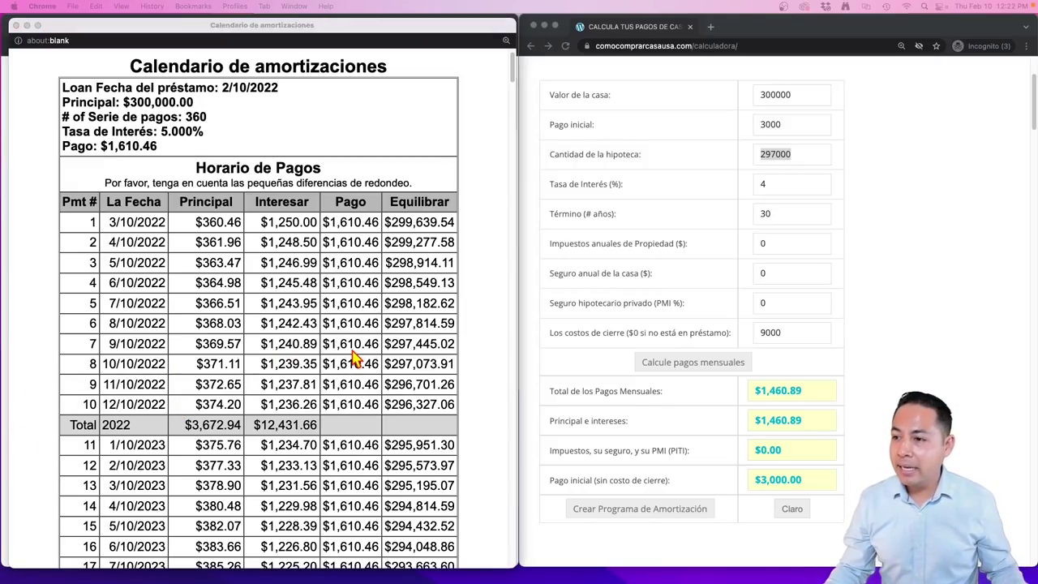
scroll(354, 357, "down", 15)
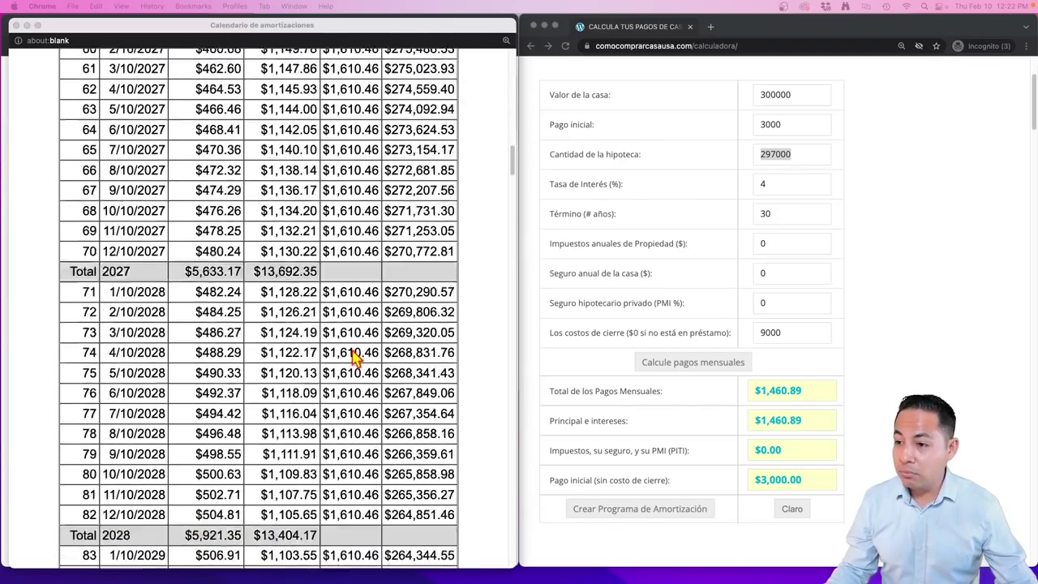
scroll(354, 357, "down", 5)
scroll(354, 357, "up", 20)
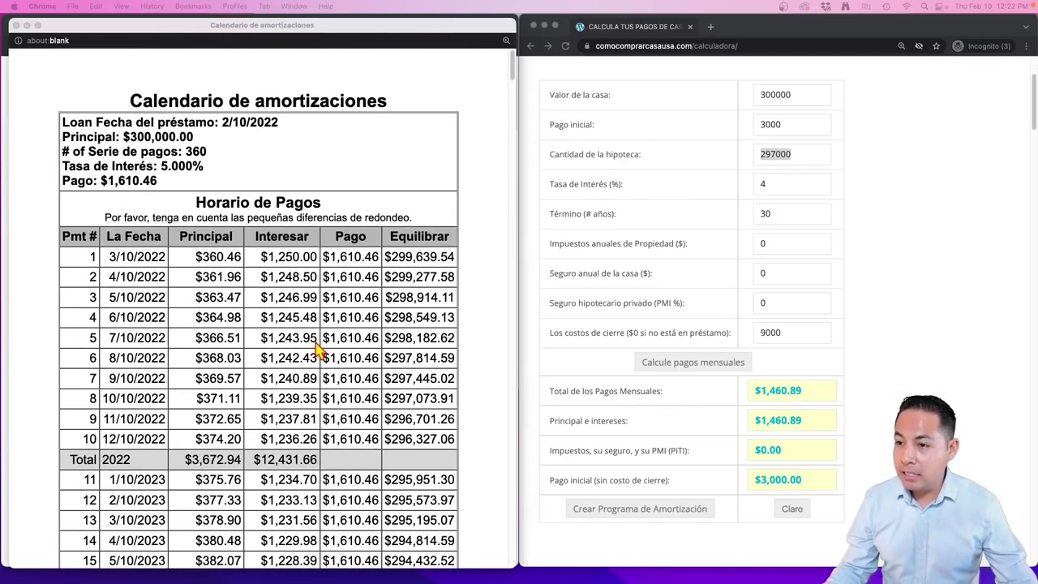
Step: Examine the first payment in the 5% schedule: the total paid, the principal, the interest and the remaining balance
left_click(91, 257)
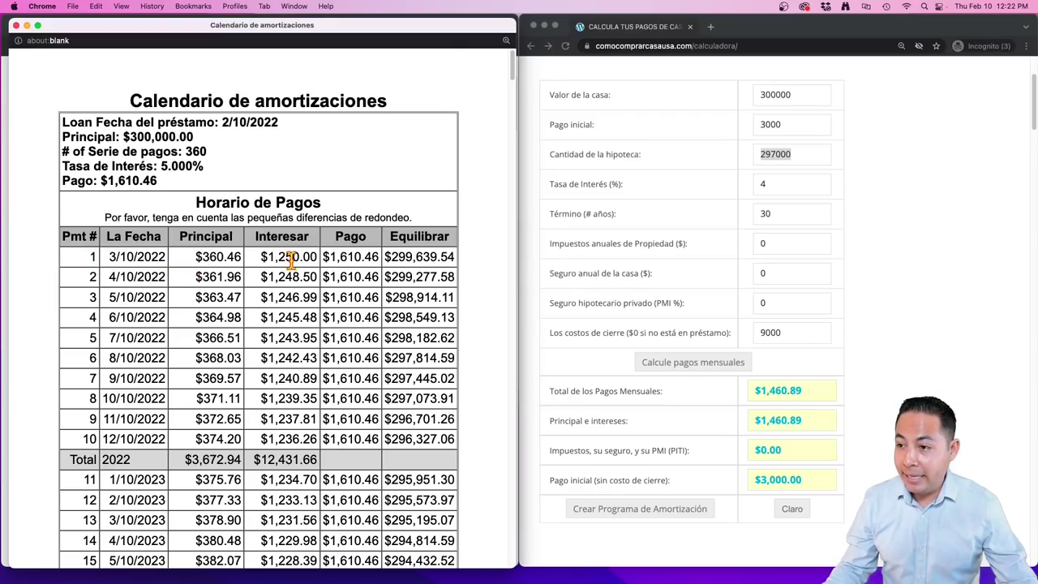
left_click_drag(324, 257, 378, 257)
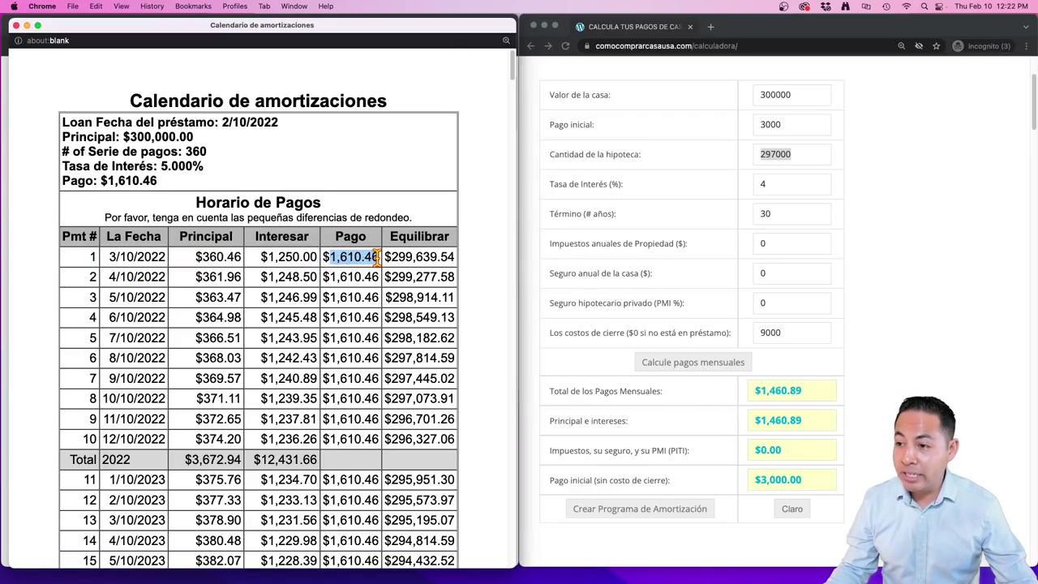
double_click(335, 256)
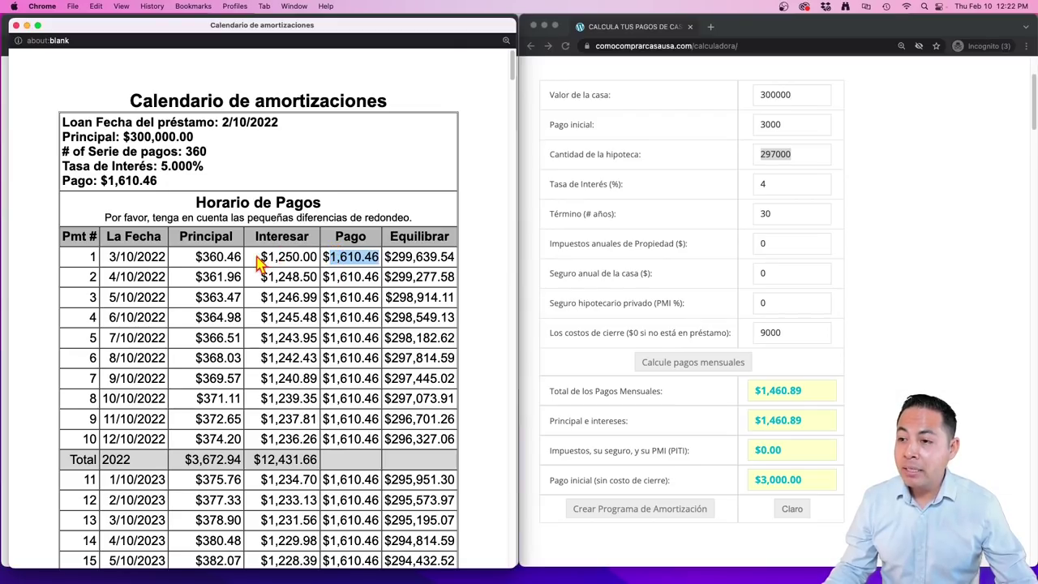
left_click_drag(202, 256, 232, 256)
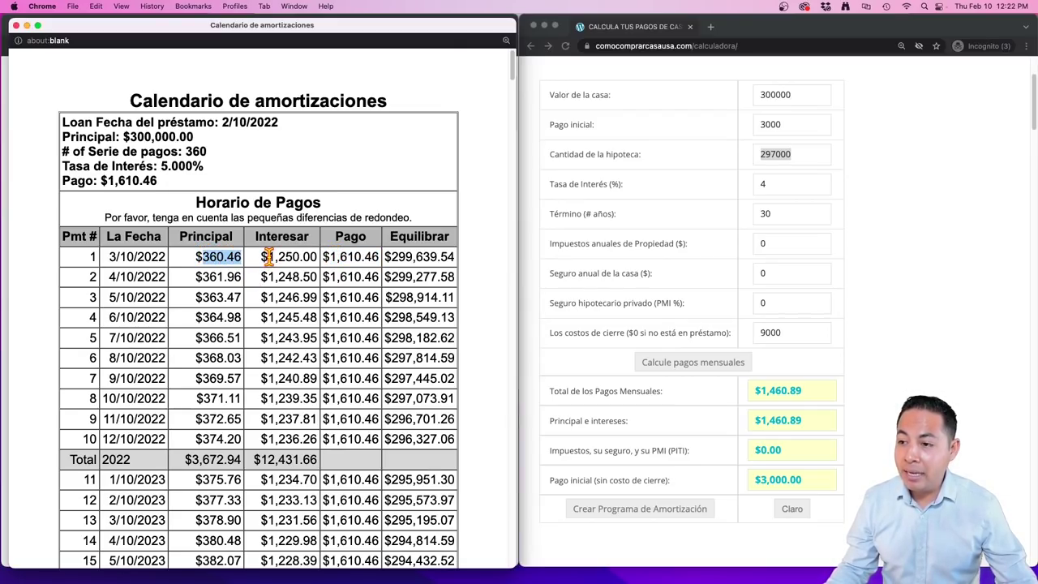
left_click_drag(267, 257, 323, 271)
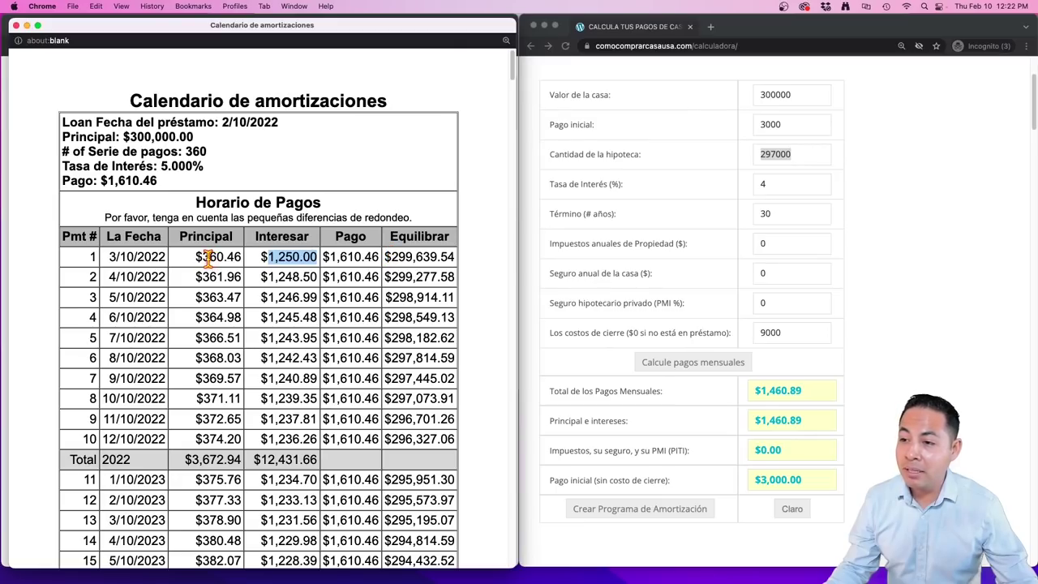
left_click_drag(387, 256, 456, 257)
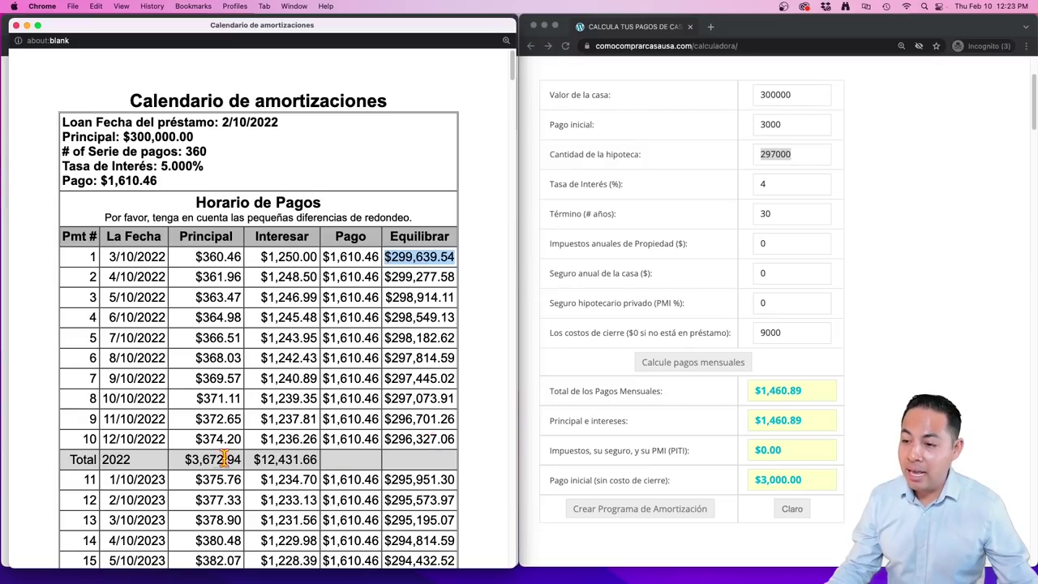
Step: Compare the 2022 principal total with the balance remaining after the tenth payment of the 5% loan
left_click_drag(188, 459, 236, 456)
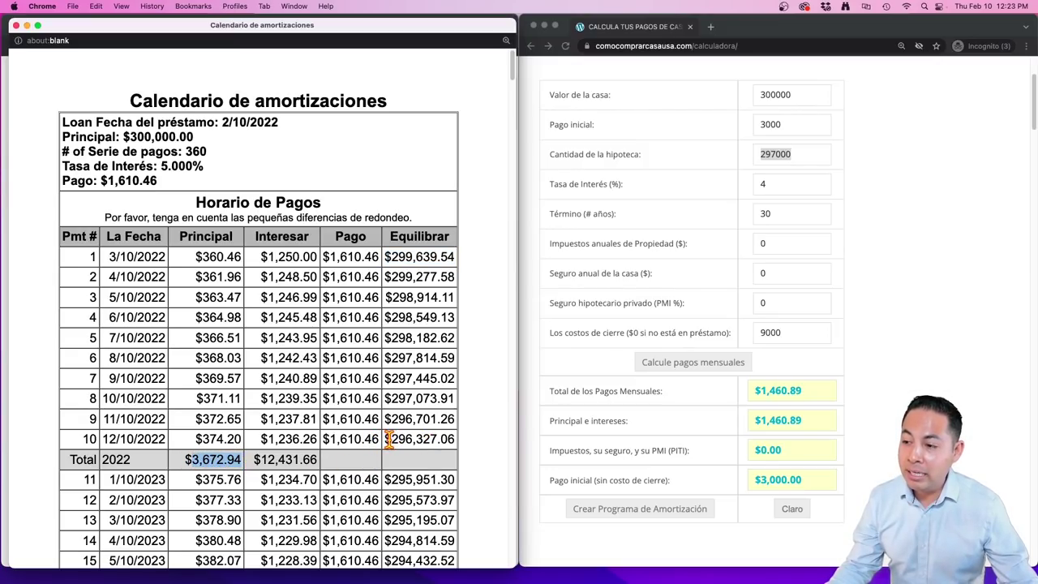
left_click_drag(387, 439, 452, 441)
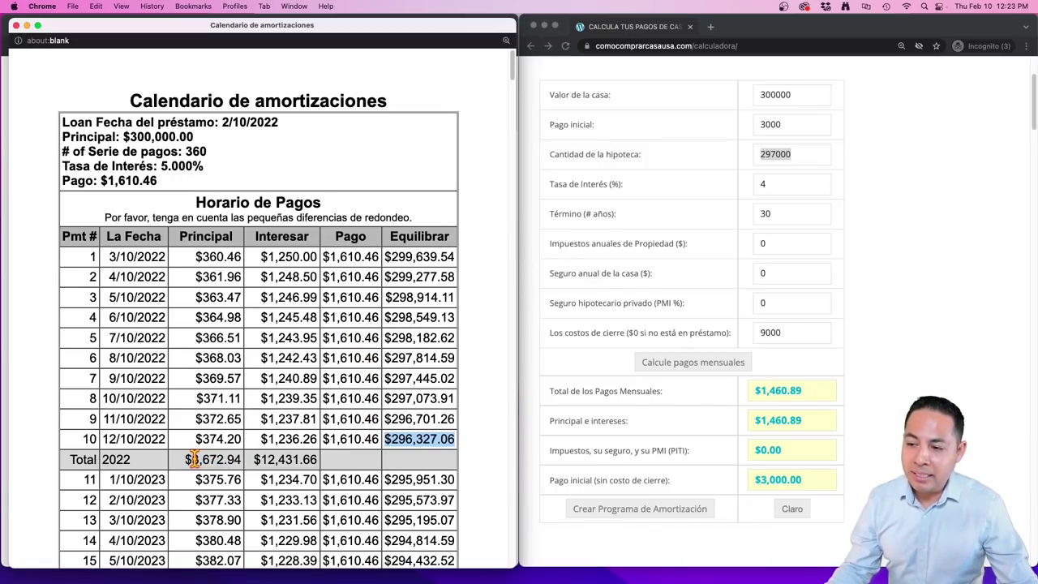
left_click(388, 438)
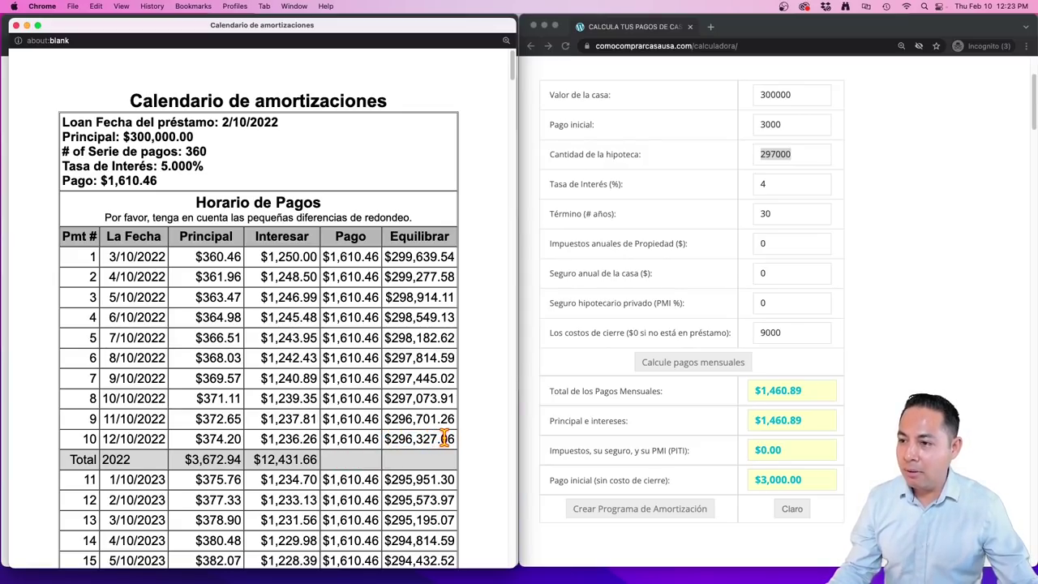
scroll(442, 439, "down", 2)
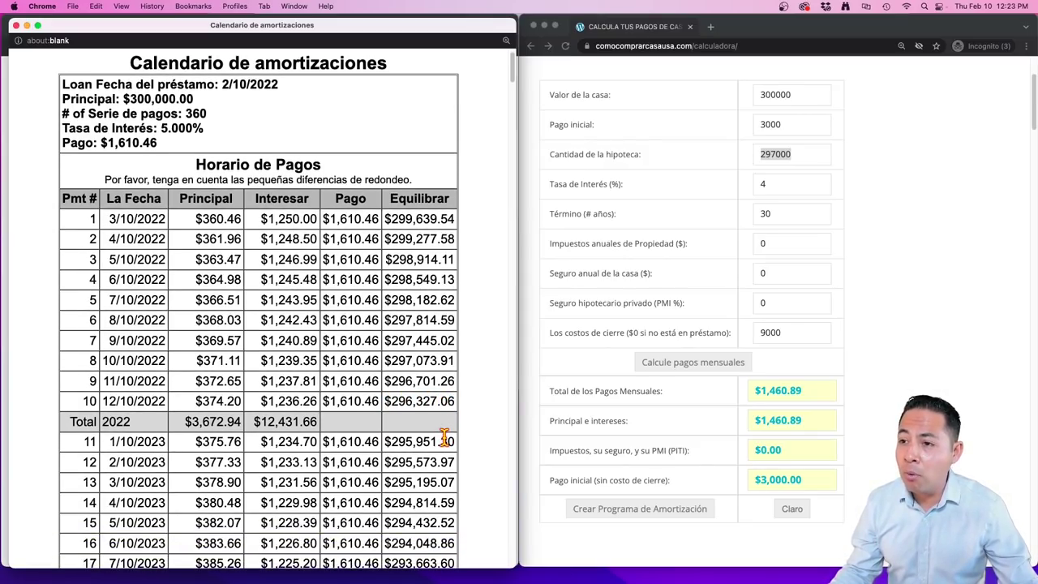
scroll(444, 438, "down", 5)
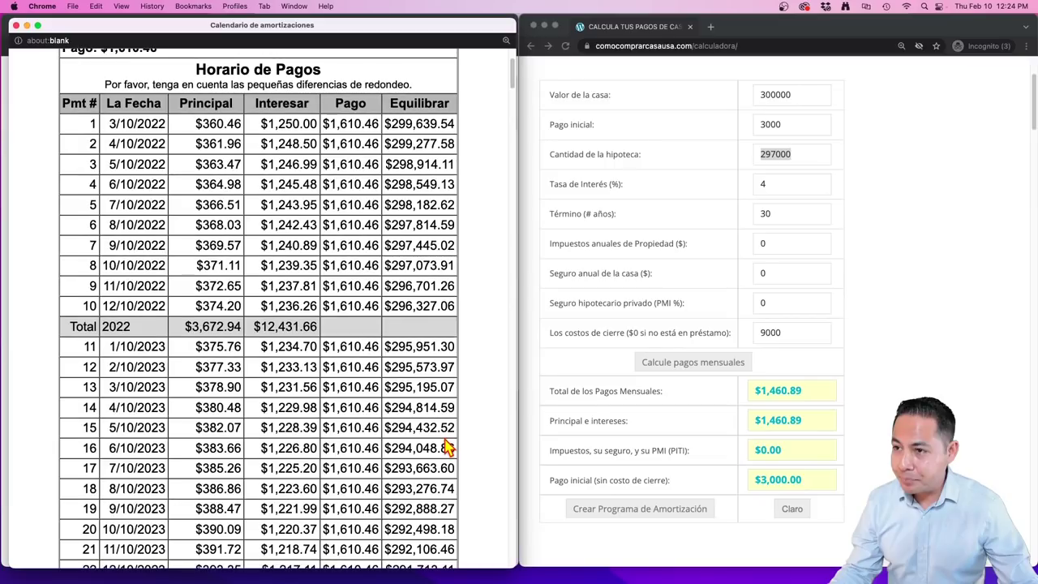
Step: Create the amortization schedule for the 4% loan with 9000 in closing costs and enlarge its window to cover that loan's calculator
left_click(780, 31)
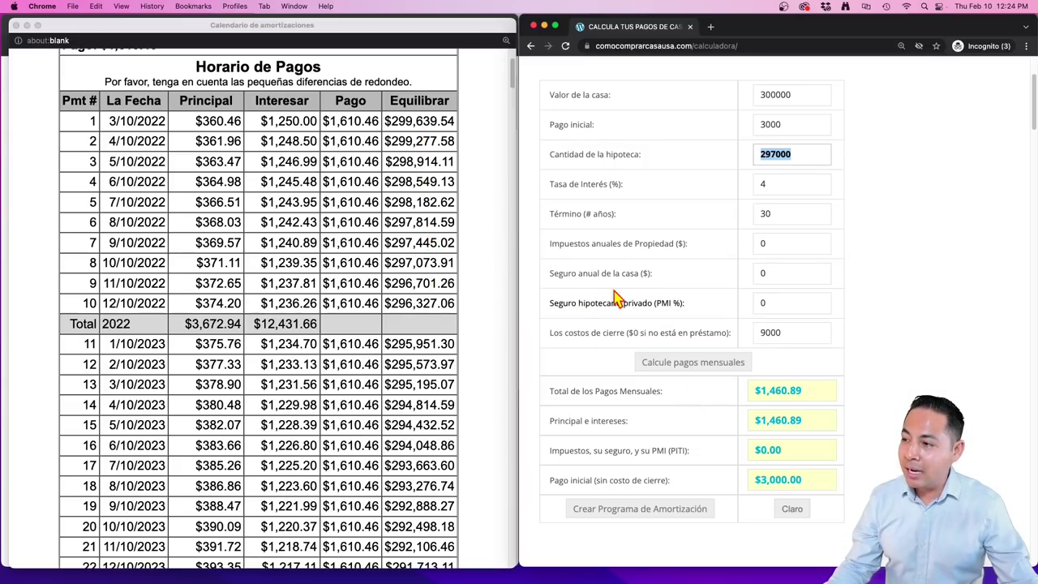
left_click_drag(787, 331, 758, 331)
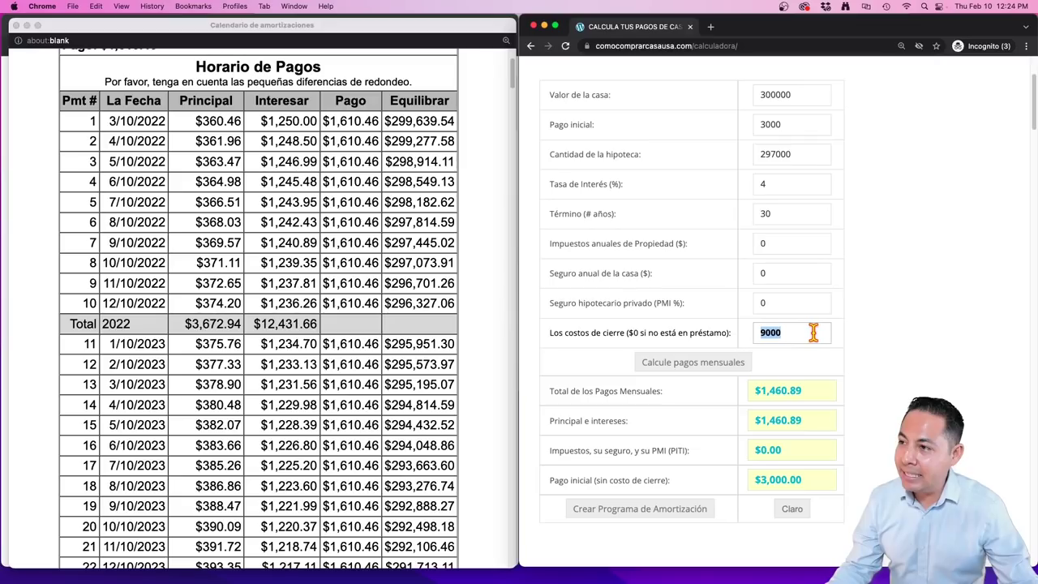
left_click(674, 519)
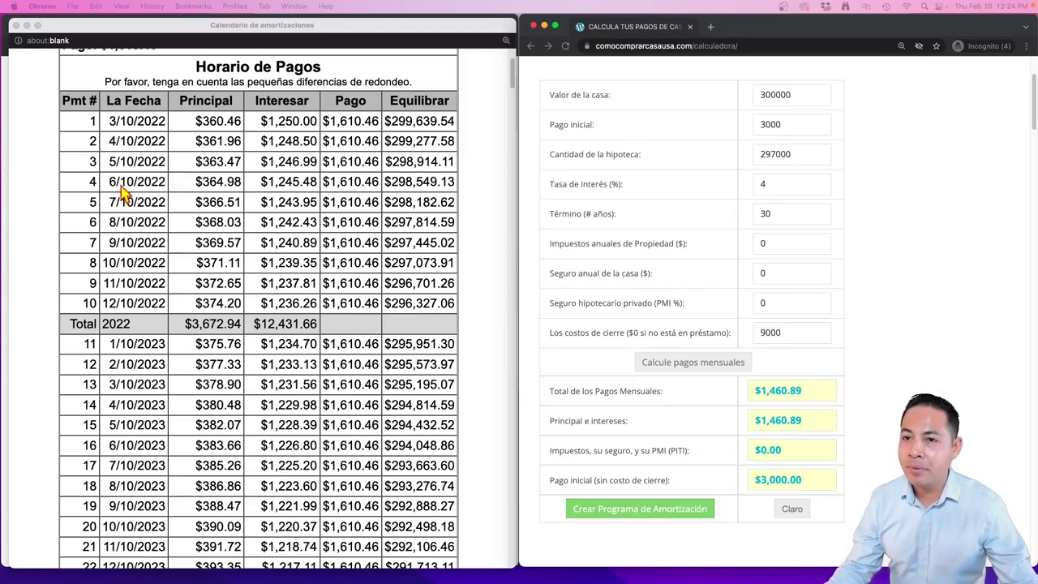
left_click_drag(335, 135, 737, 27)
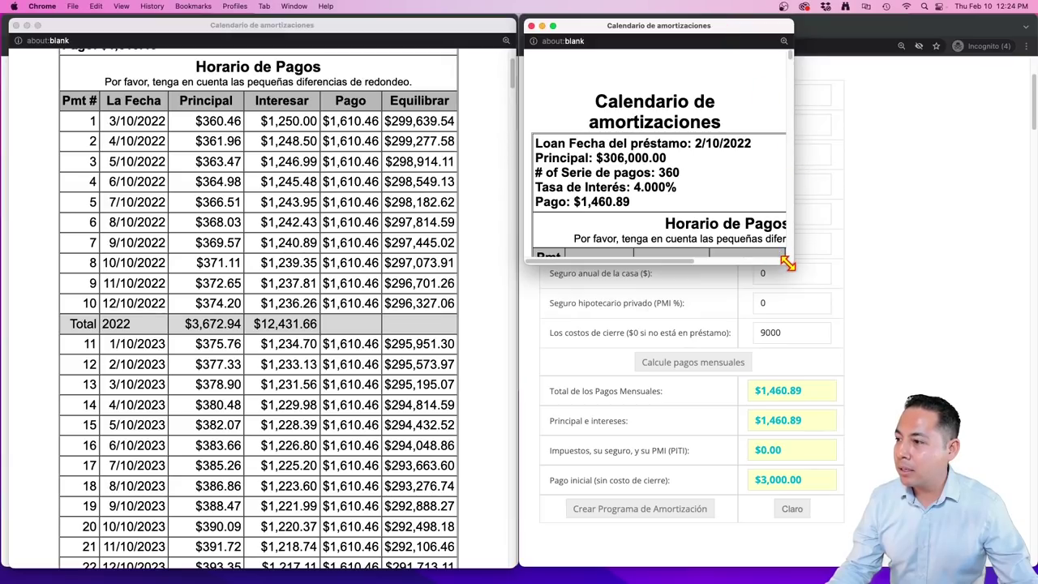
left_click_drag(785, 262, 1032, 560)
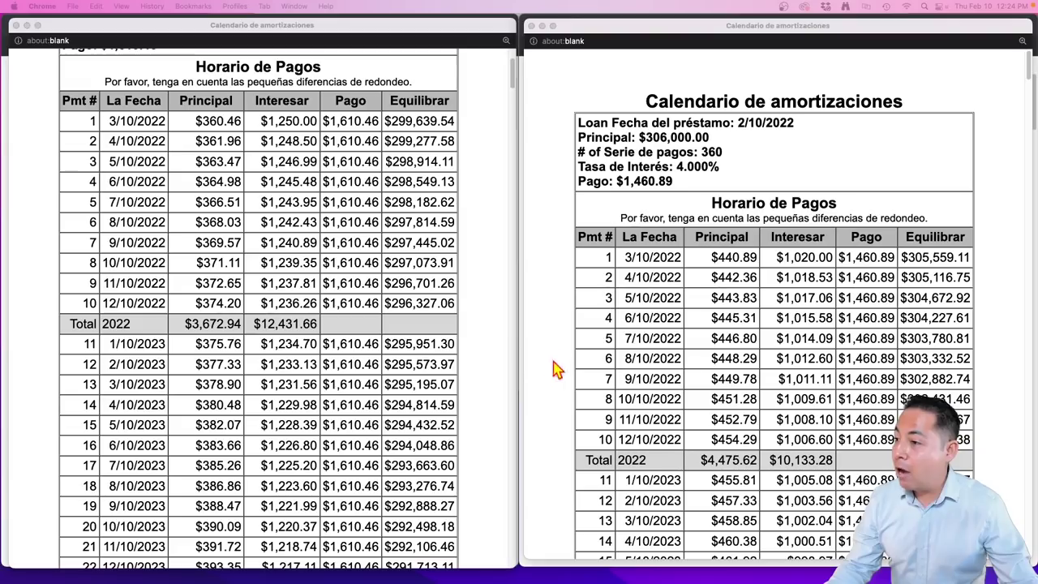
Step: Skim the 2022 and 2023 payments in the 4% loan's schedule and return to its loan summary
scroll(788, 369, "down", 2)
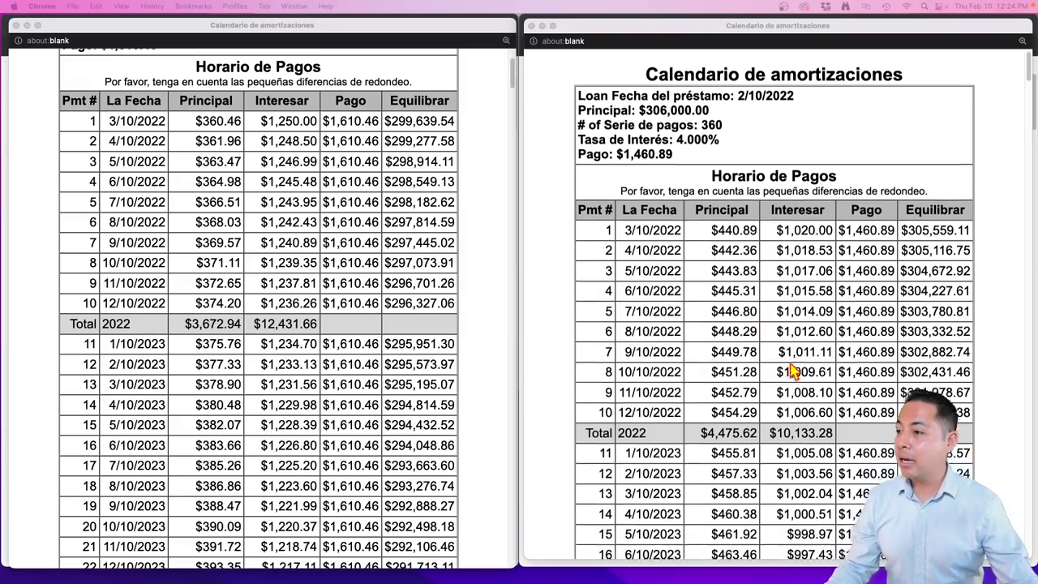
scroll(791, 370, "down", 4)
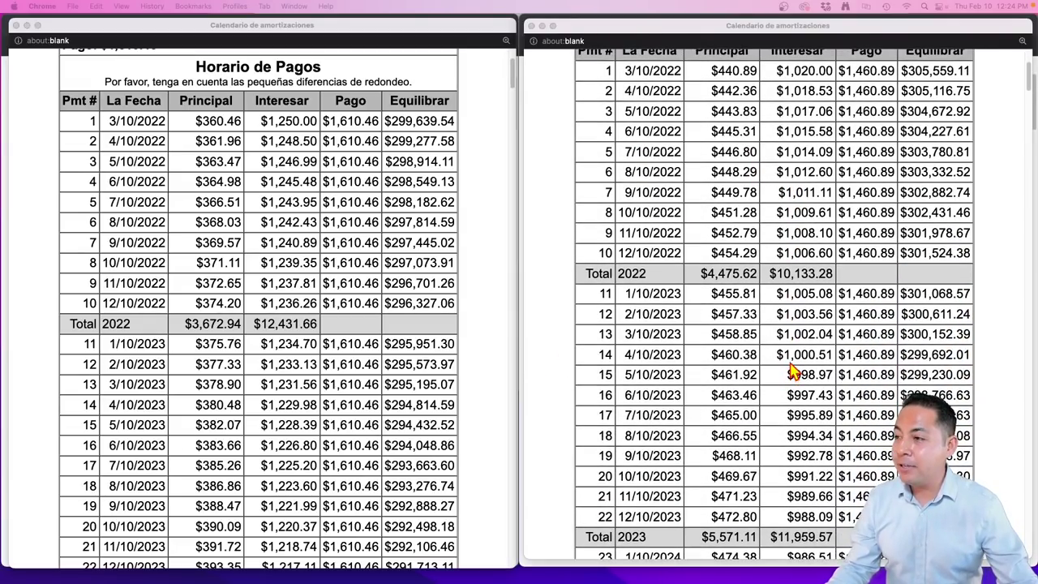
scroll(806, 159, "up", 2)
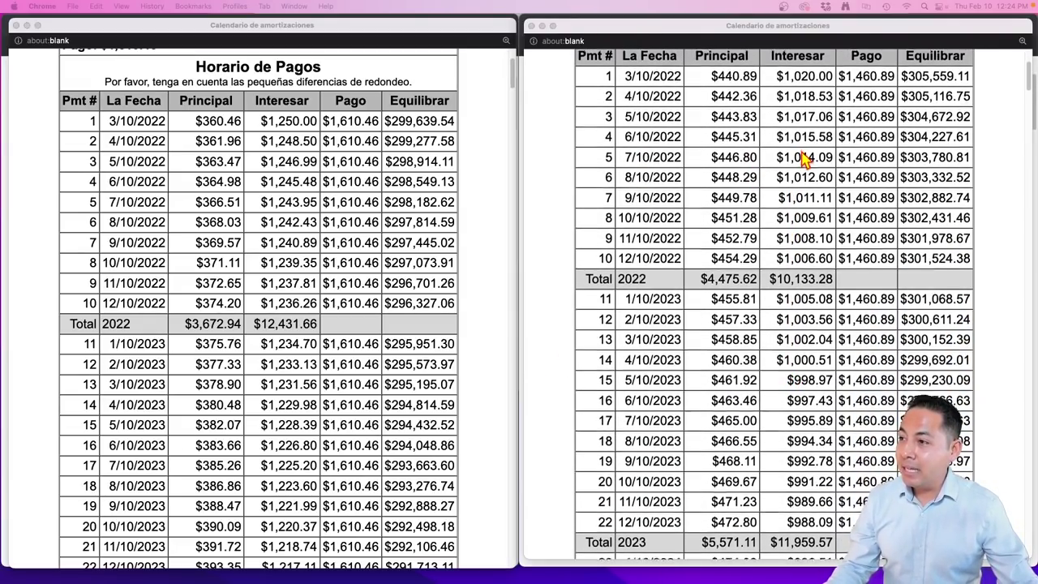
scroll(805, 160, "up", 3)
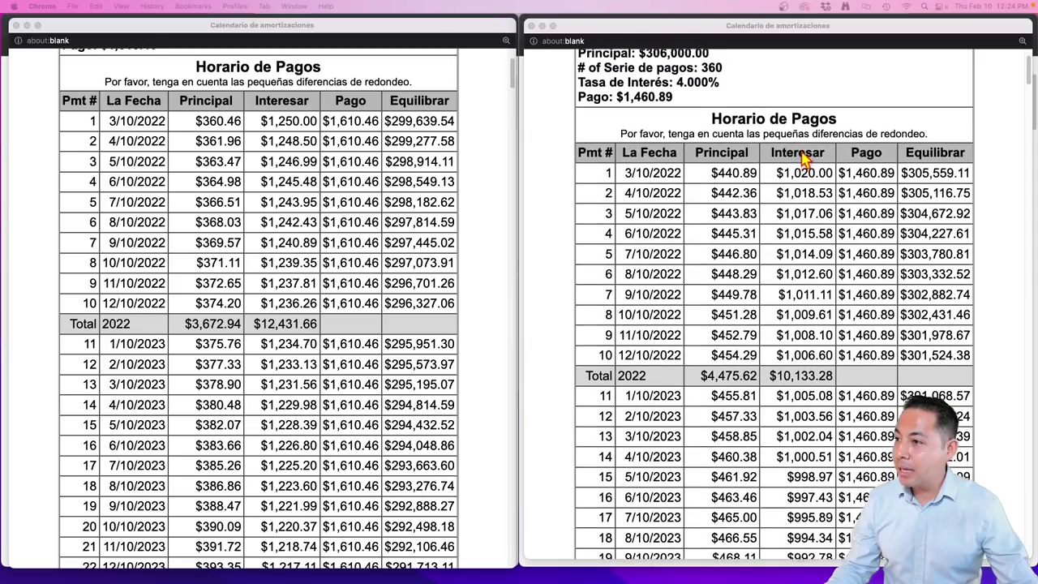
scroll(801, 156, "up", 1)
Step: Compare the starting principal in the loan summaries of the 4% and 5% schedules
left_click(641, 91)
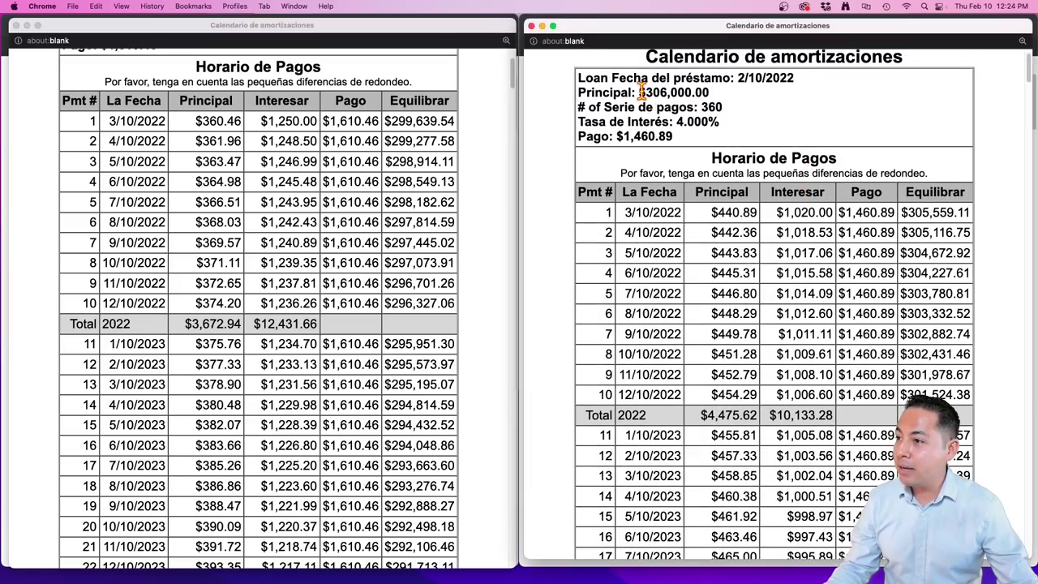
left_click_drag(641, 92, 704, 92)
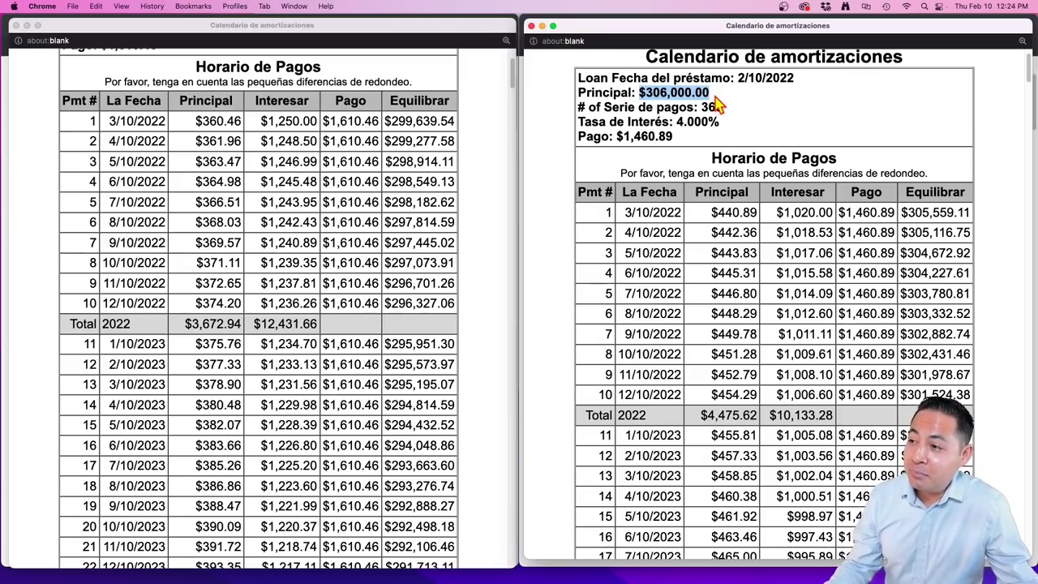
scroll(445, 229, "up", 3)
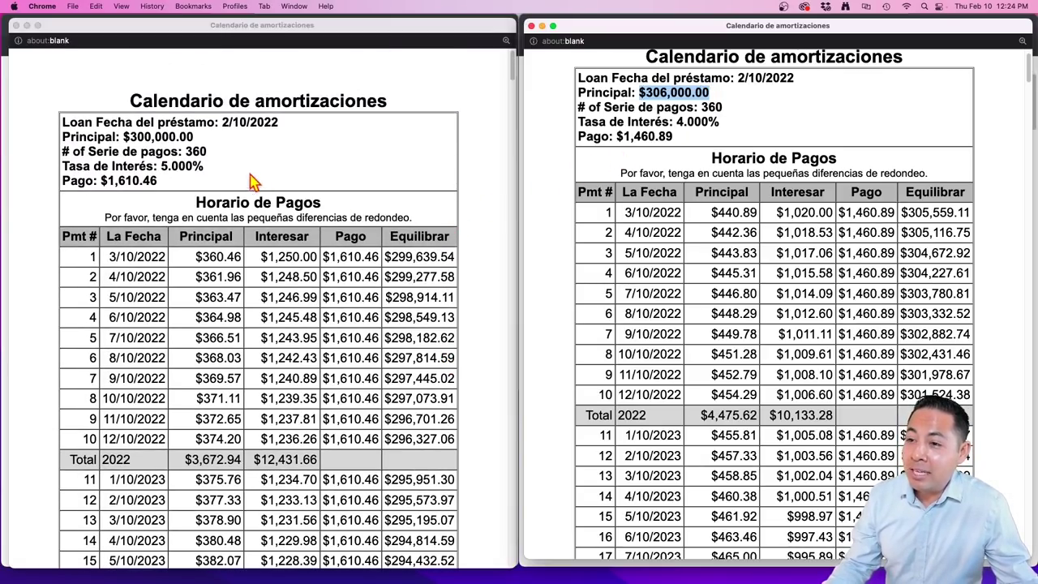
left_click(127, 136)
left_click_drag(125, 137, 199, 140)
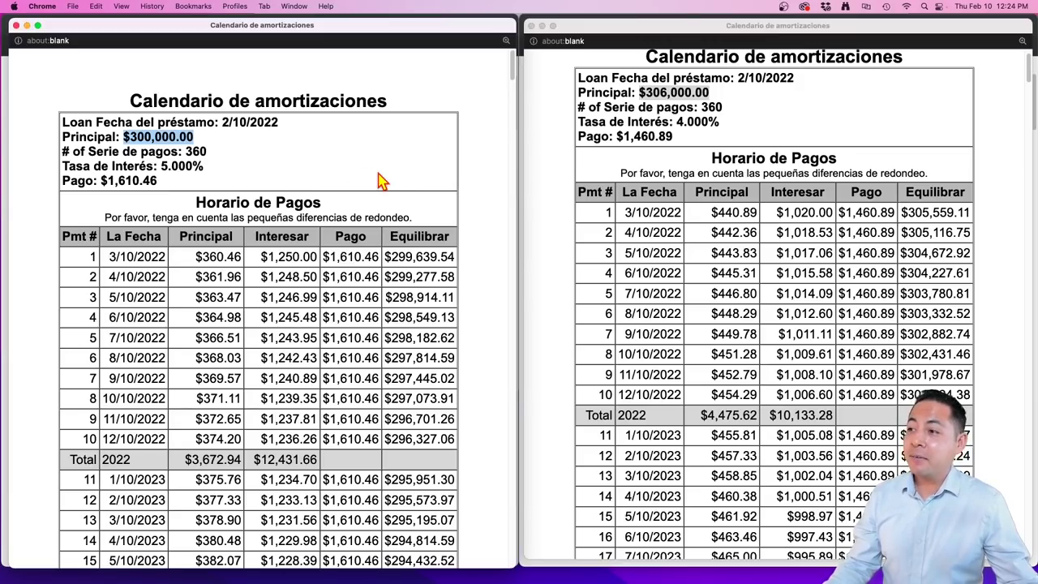
left_click(667, 98)
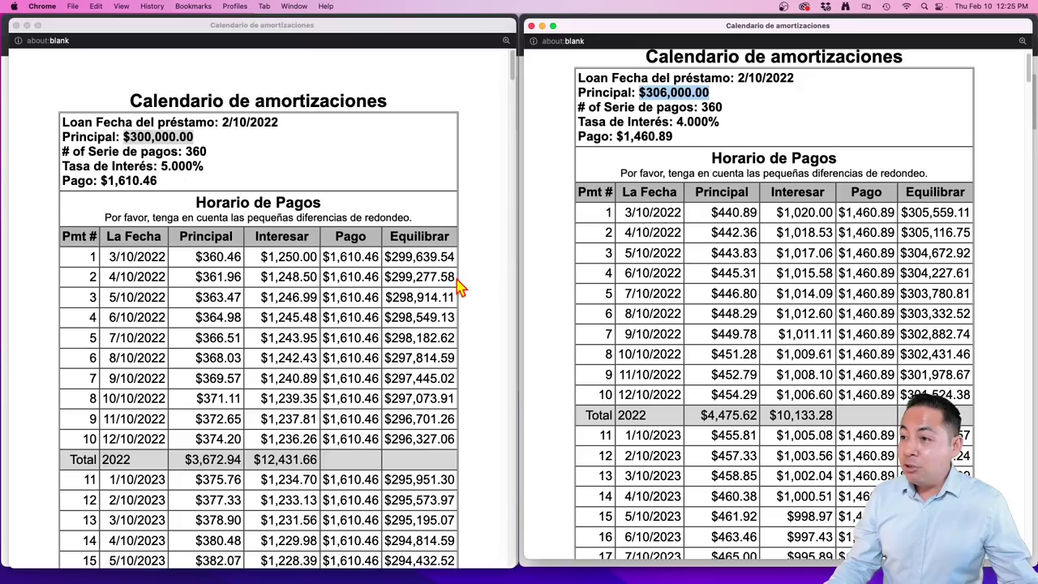
Step: Line up the payment tables of both schedules and compare the date of the first payment in each
scroll(457, 286, "down", 2)
scroll(456, 285, "down", 5)
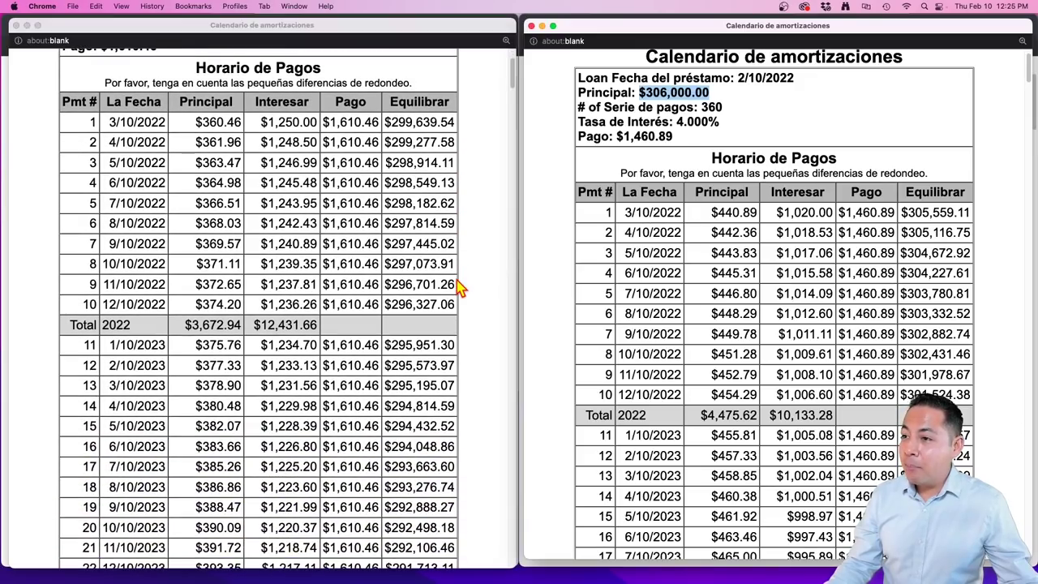
scroll(694, 293, "down", 6)
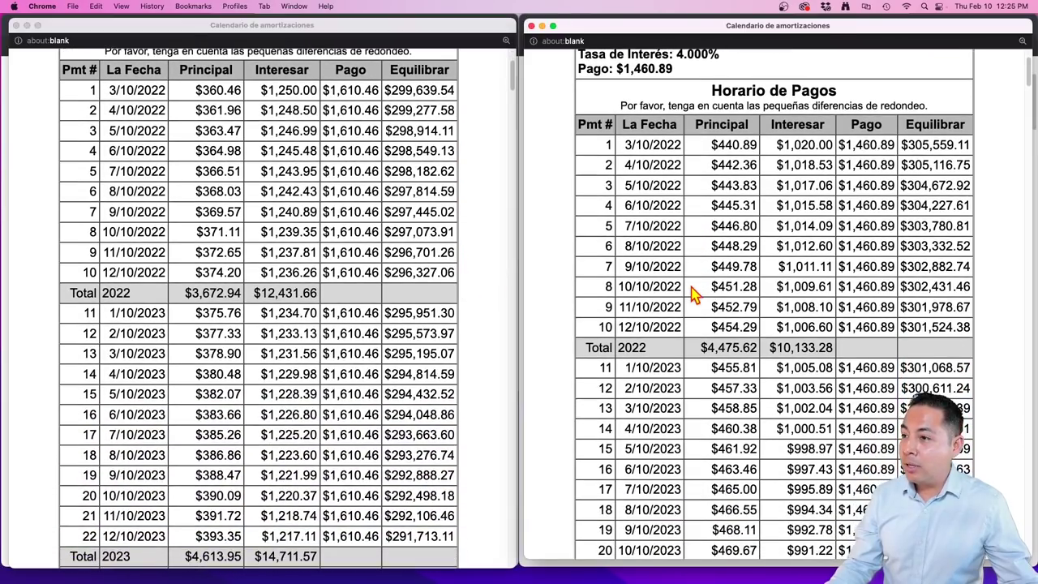
scroll(693, 293, "up", 3)
scroll(693, 293, "down", 2)
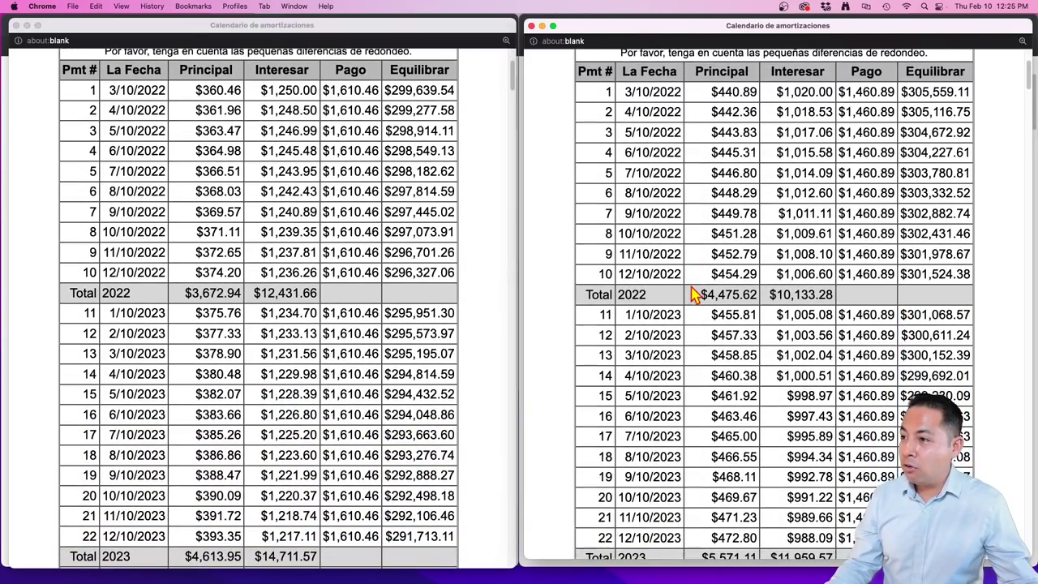
left_click(99, 90)
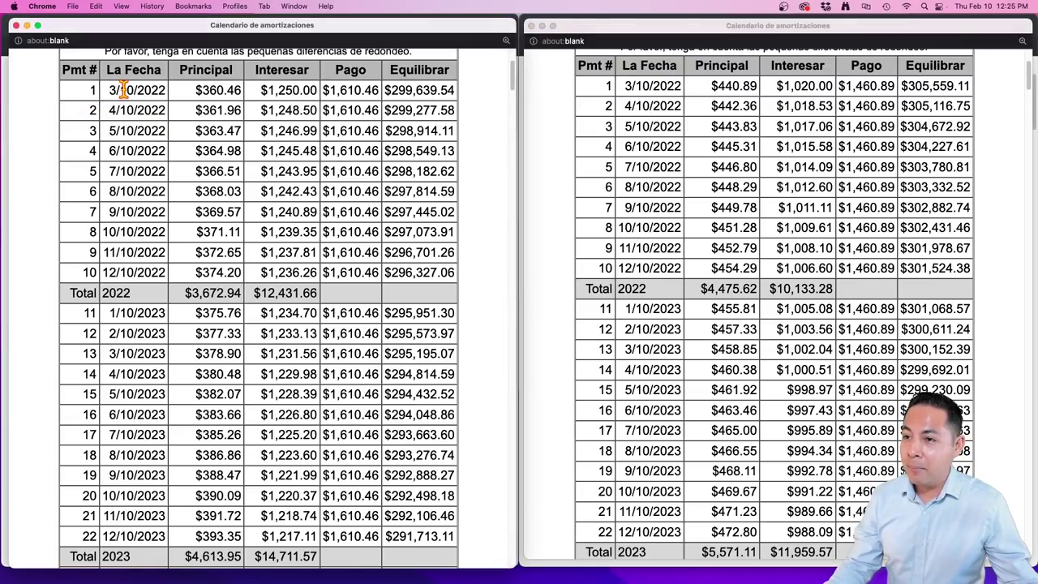
left_click_drag(111, 90, 166, 90)
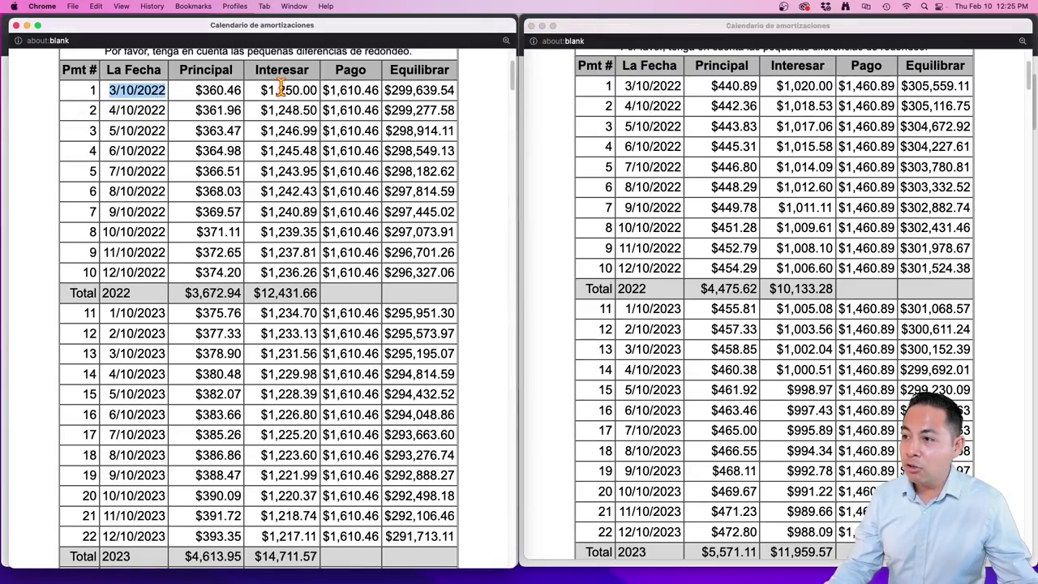
left_click(627, 92)
left_click_drag(626, 86, 681, 86)
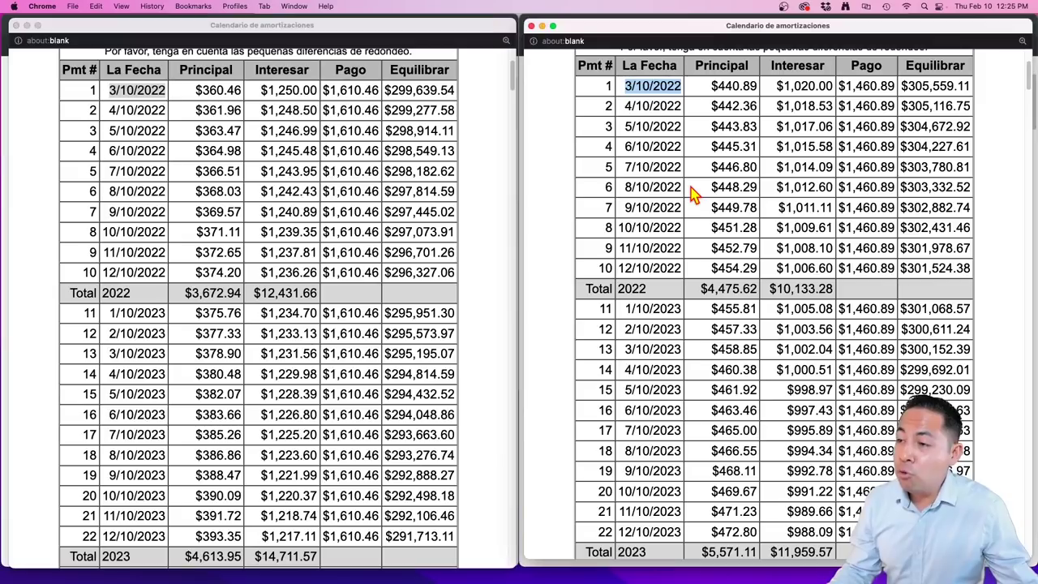
Step: Compare the balance remaining after the first payment in the 5% and 4% schedules
left_click(907, 89)
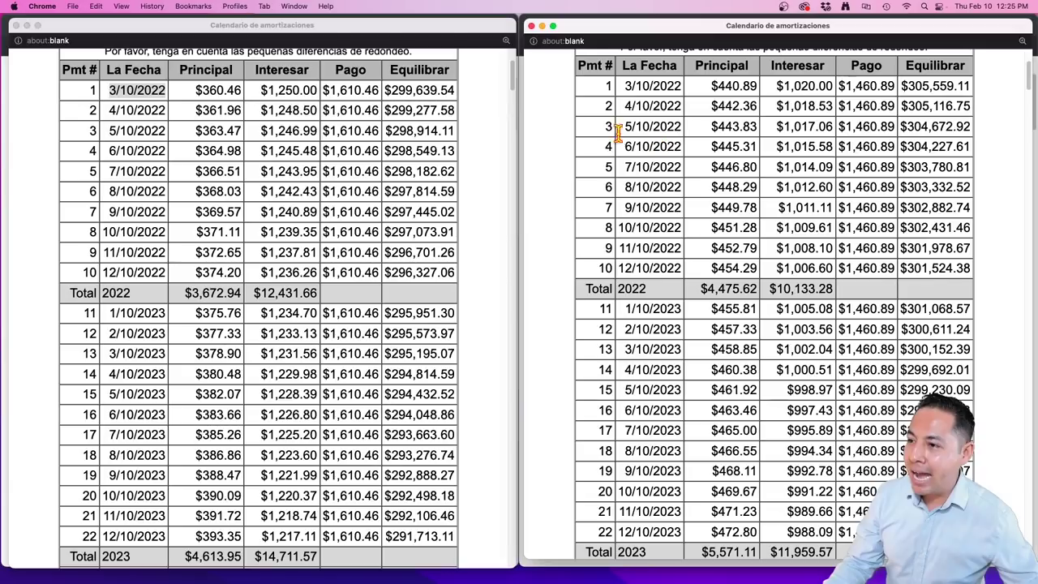
left_click_drag(387, 91, 456, 91)
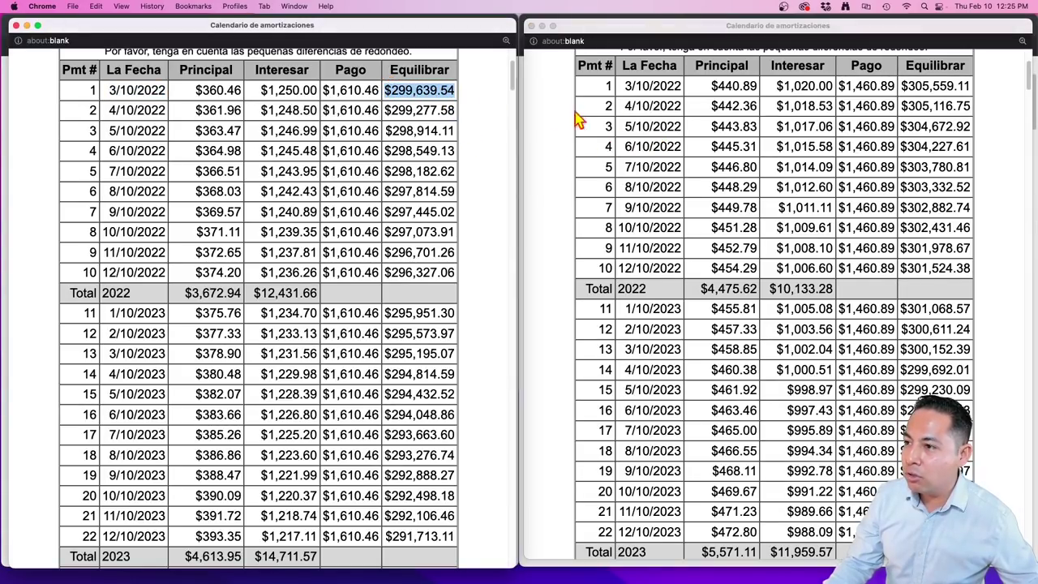
left_click(902, 84)
left_click_drag(904, 84, 965, 85)
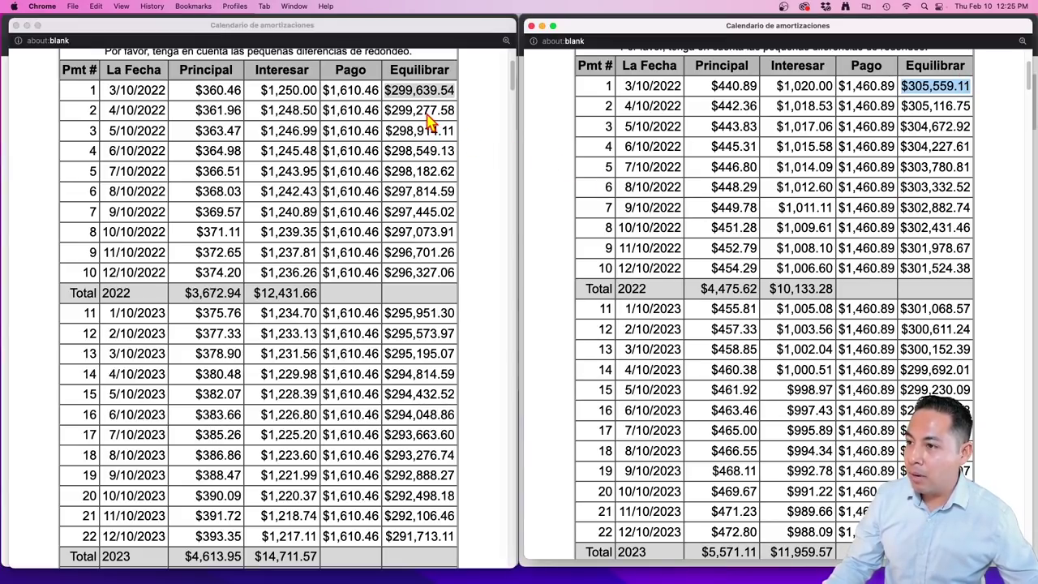
left_click(402, 95)
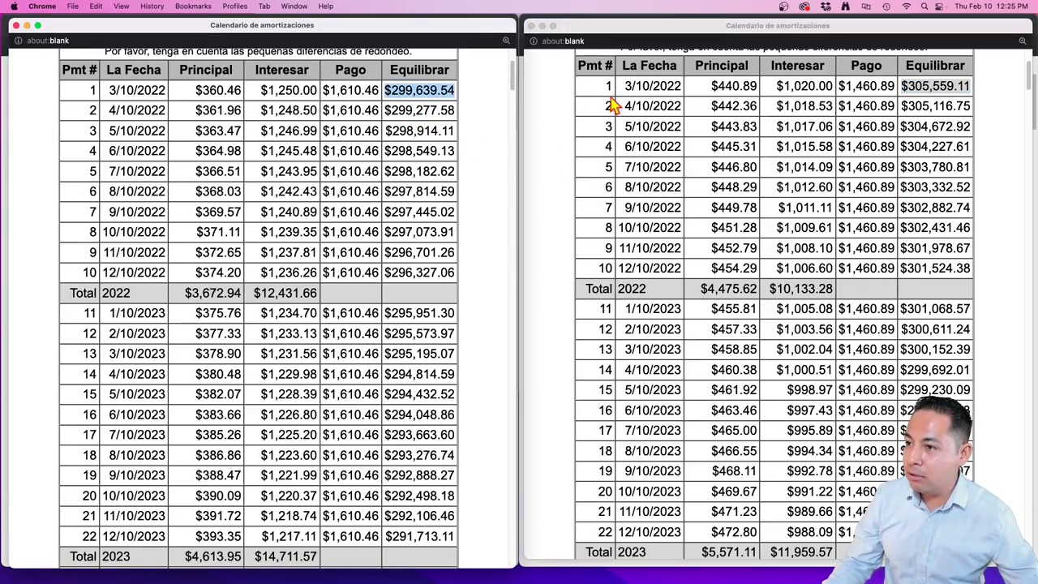
left_click(925, 96)
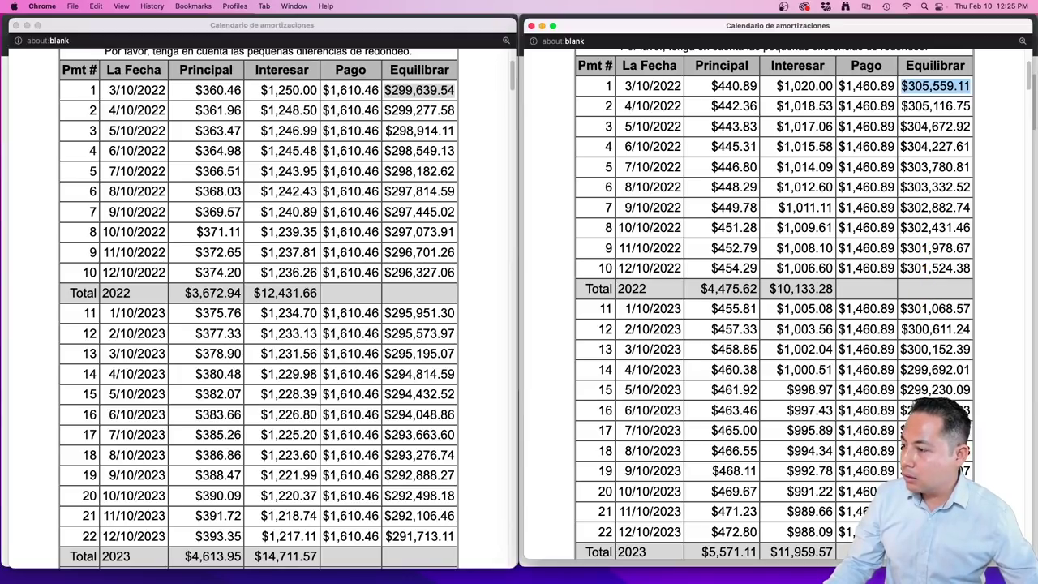
Step: Bring both schedules to the end of 2025 and examine the balance after the December payment, highlighting it for the 5% loan
left_click(933, 409)
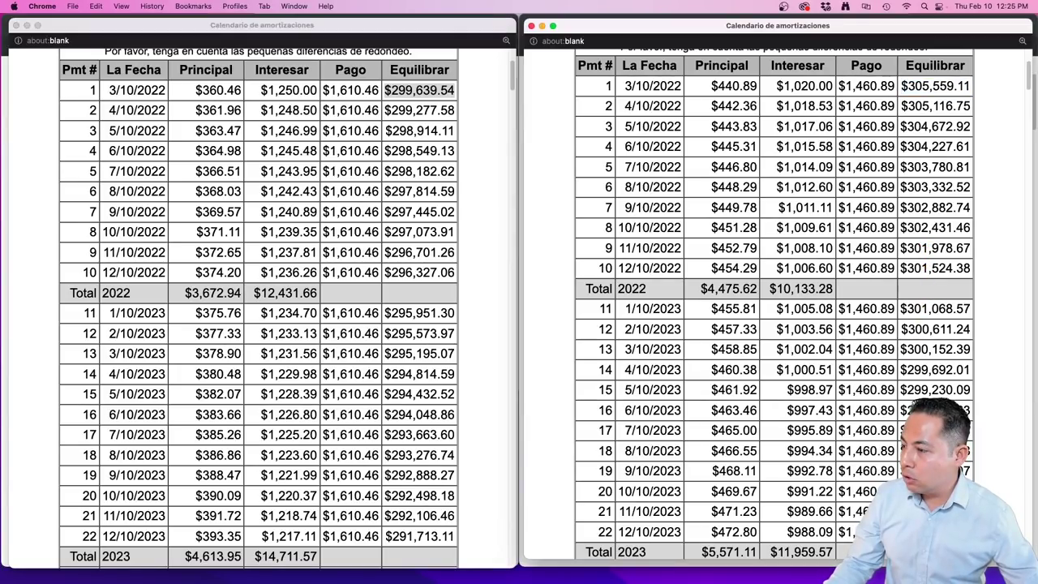
left_click(392, 543)
scroll(427, 454, "down", 10)
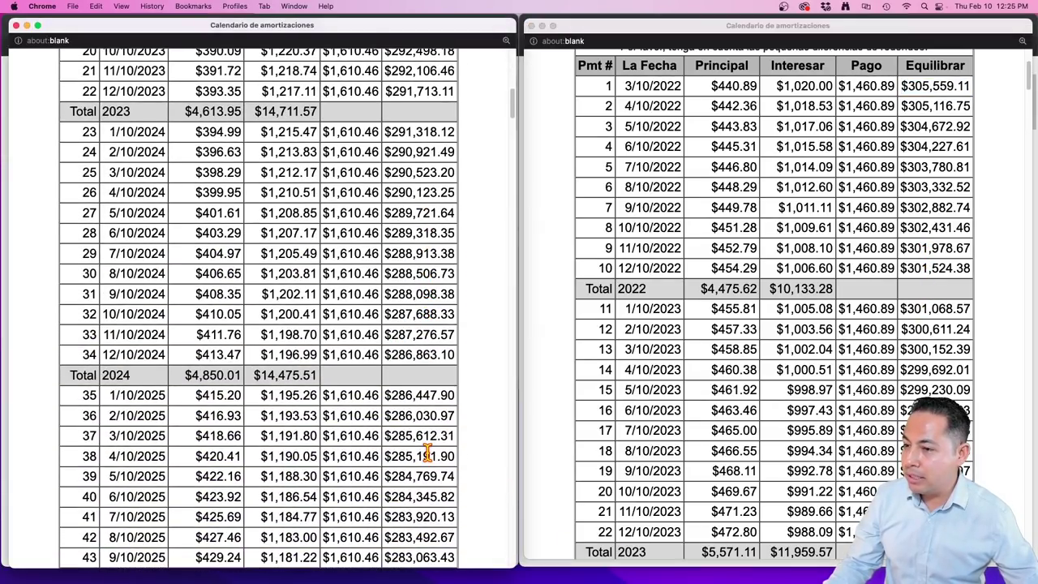
scroll(427, 454, "down", 5)
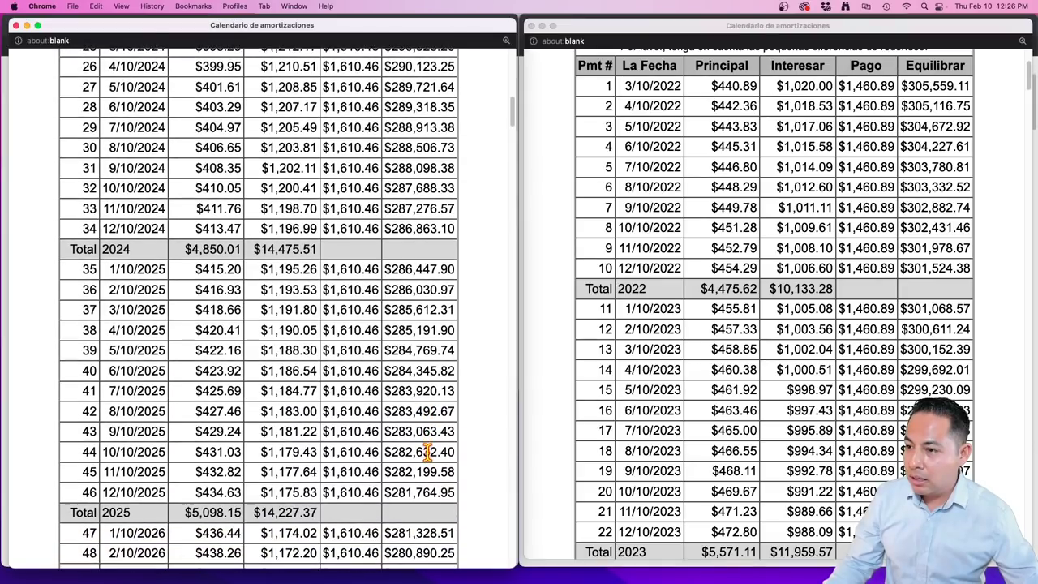
scroll(428, 454, "down", 3)
scroll(730, 394, "down", 12)
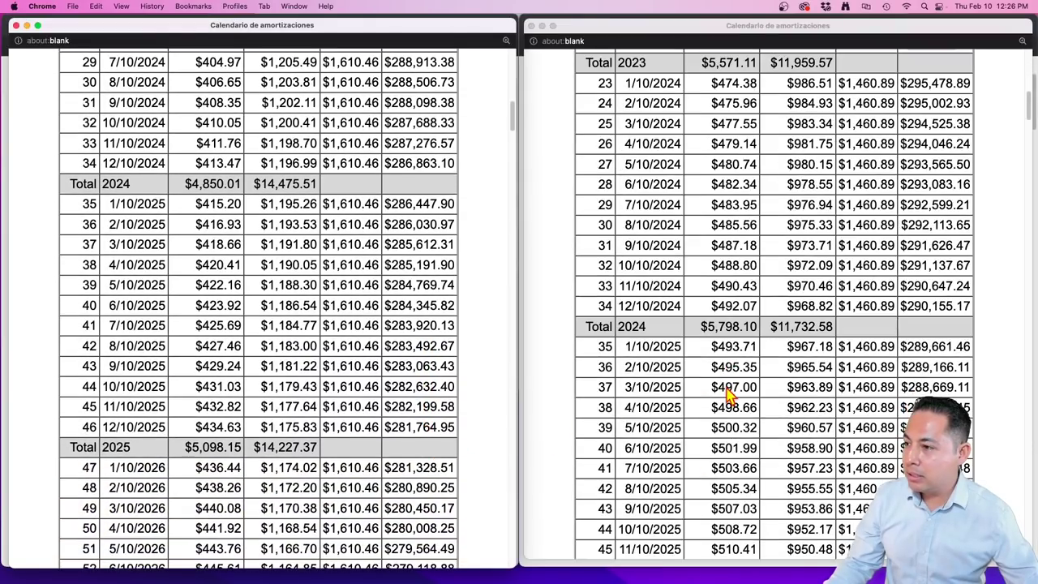
scroll(730, 394, "down", 1)
scroll(730, 394, "up", 1)
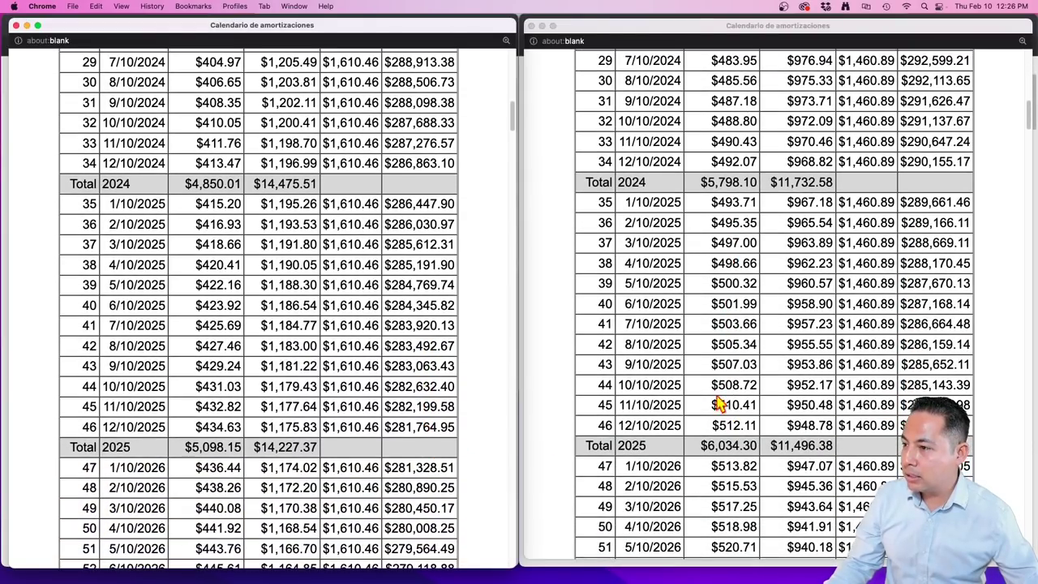
left_click(630, 459)
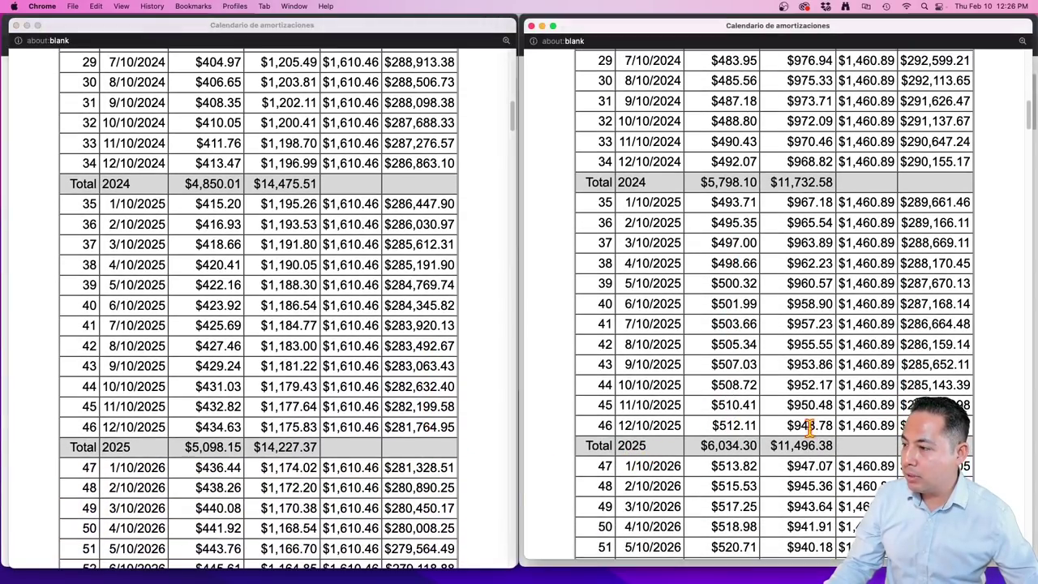
left_click(394, 434)
double_click(409, 428)
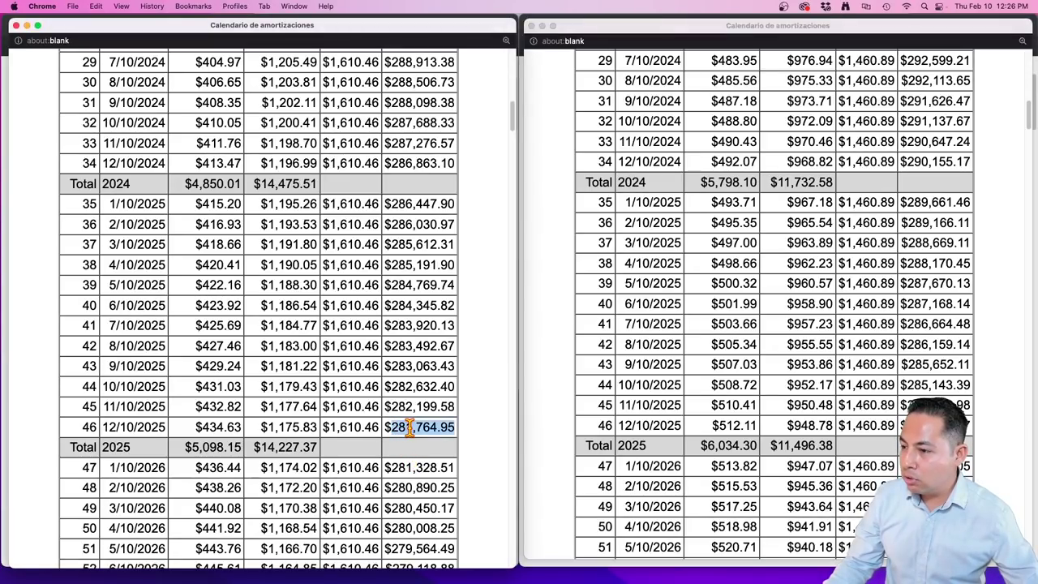
Step: Advance both schedules through 2026 and compare the balances remaining after the December 2026 payment
scroll(847, 425, "down", 5)
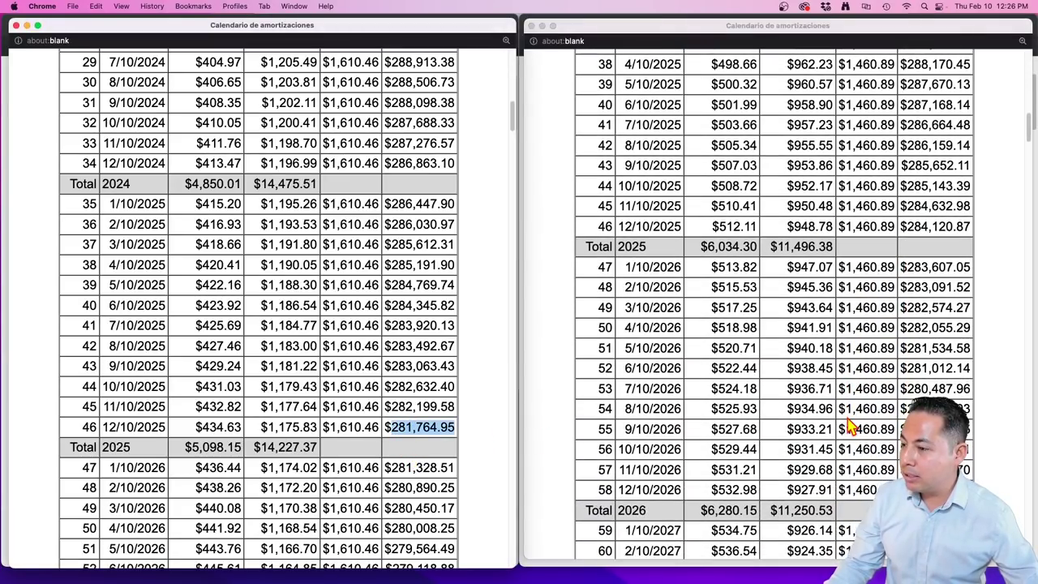
scroll(848, 426, "down", 1)
scroll(372, 427, "down", 5)
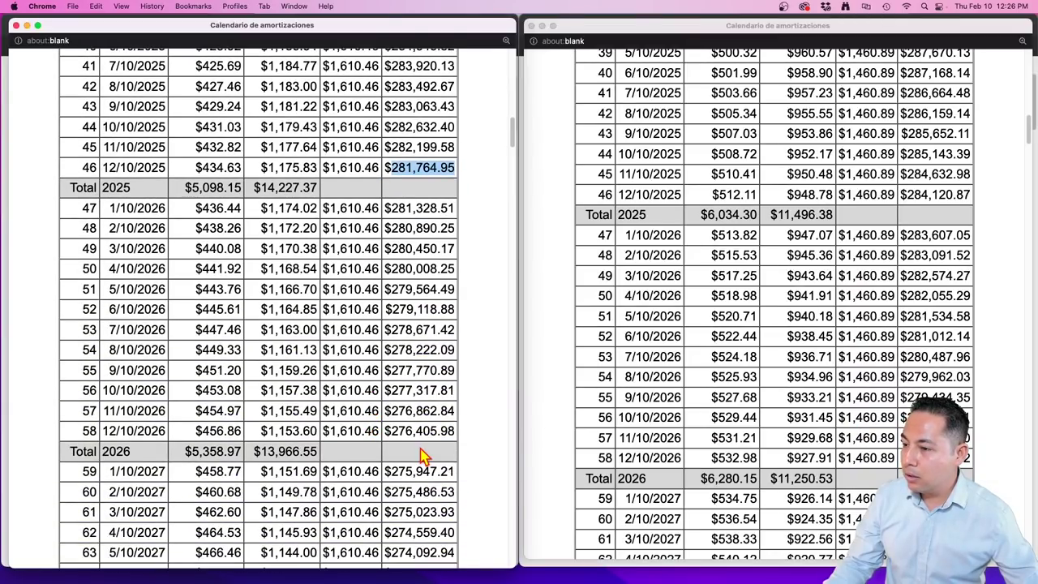
scroll(685, 435, "down", 5)
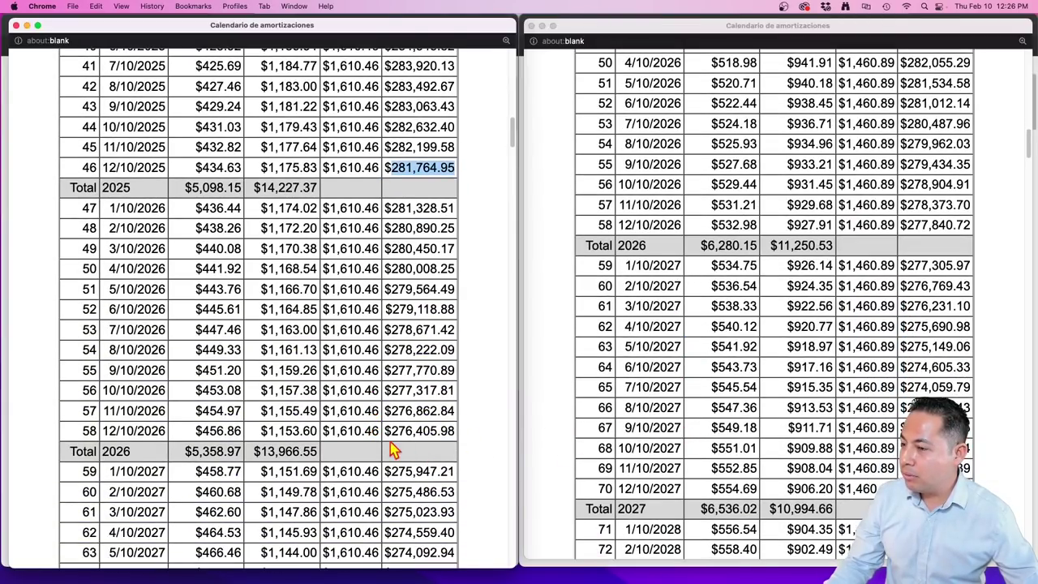
Step: Line up the 2027 rows of both schedules and compare the remaining balances toward the end of that year
scroll(389, 447, "down", 5)
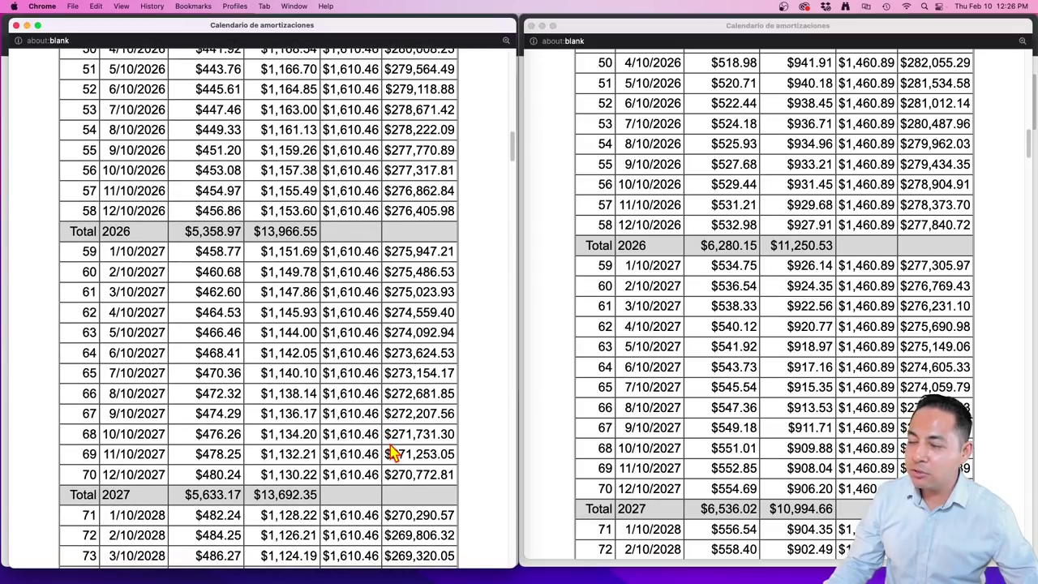
scroll(392, 454, "down", 1)
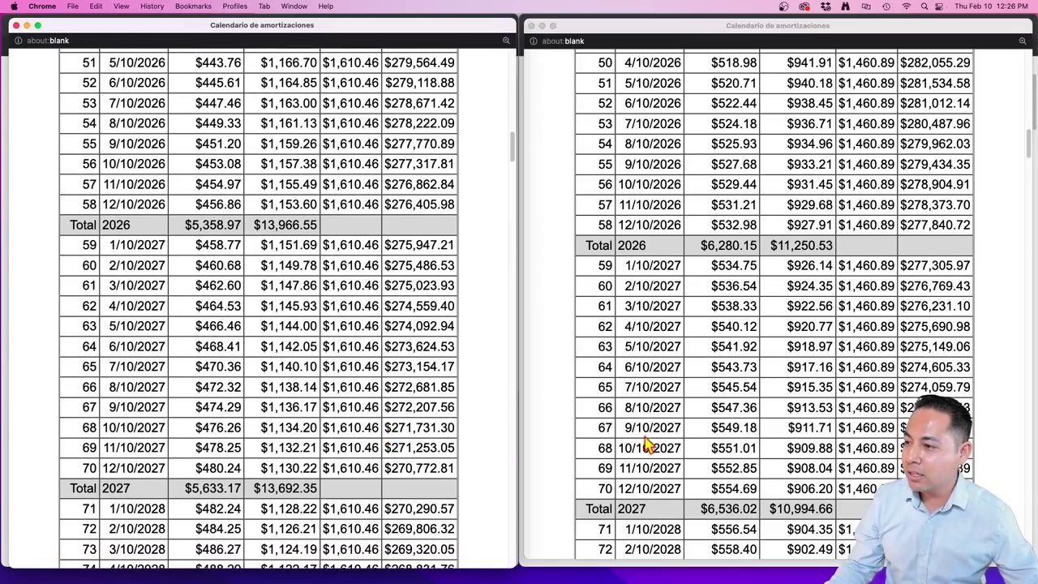
scroll(648, 442, "down", 1)
scroll(403, 422, "down", 1)
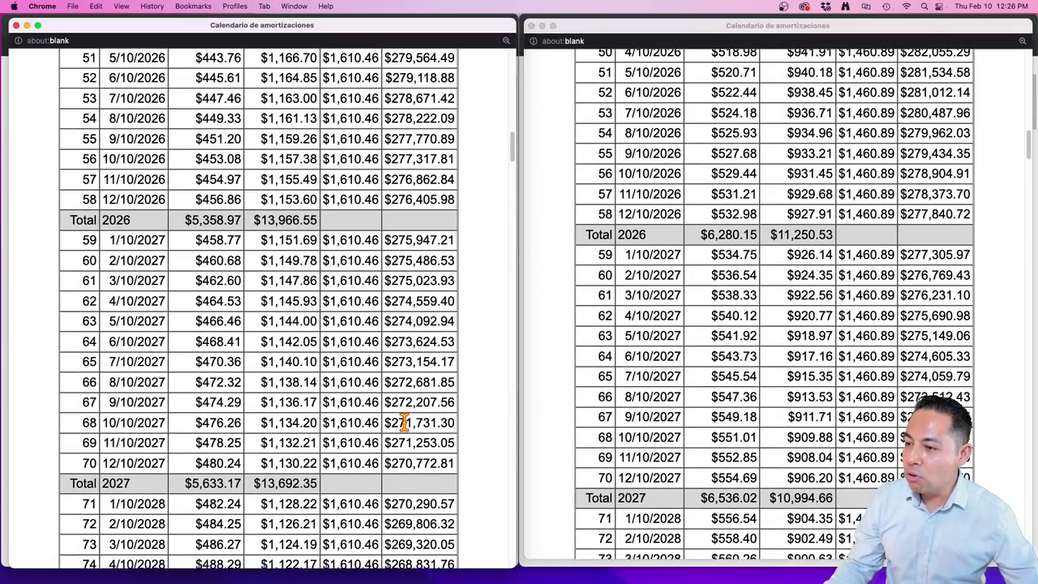
scroll(697, 414, "down", 2)
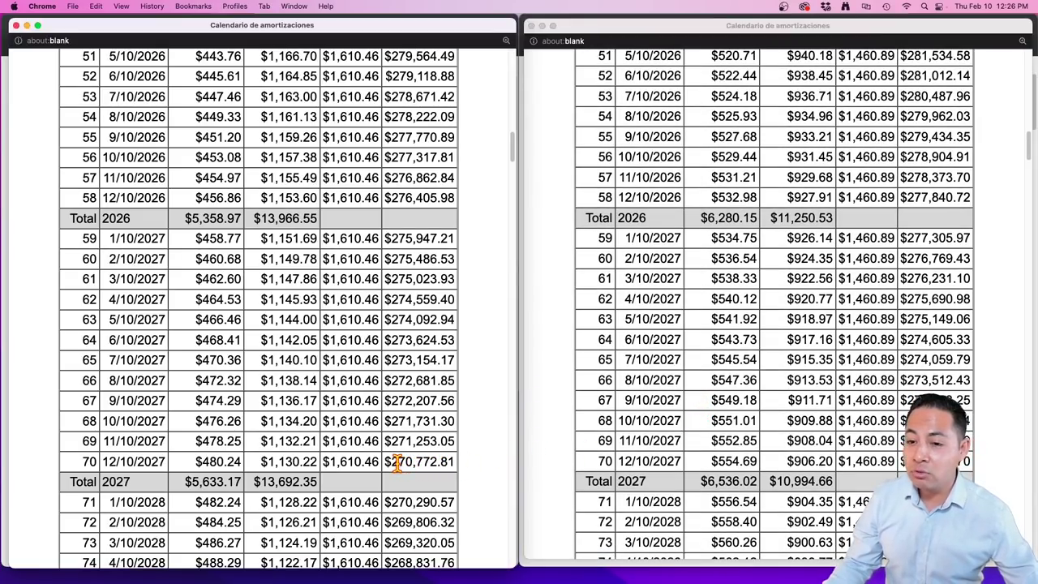
scroll(710, 419, "down", 4)
scroll(711, 419, "down", 10)
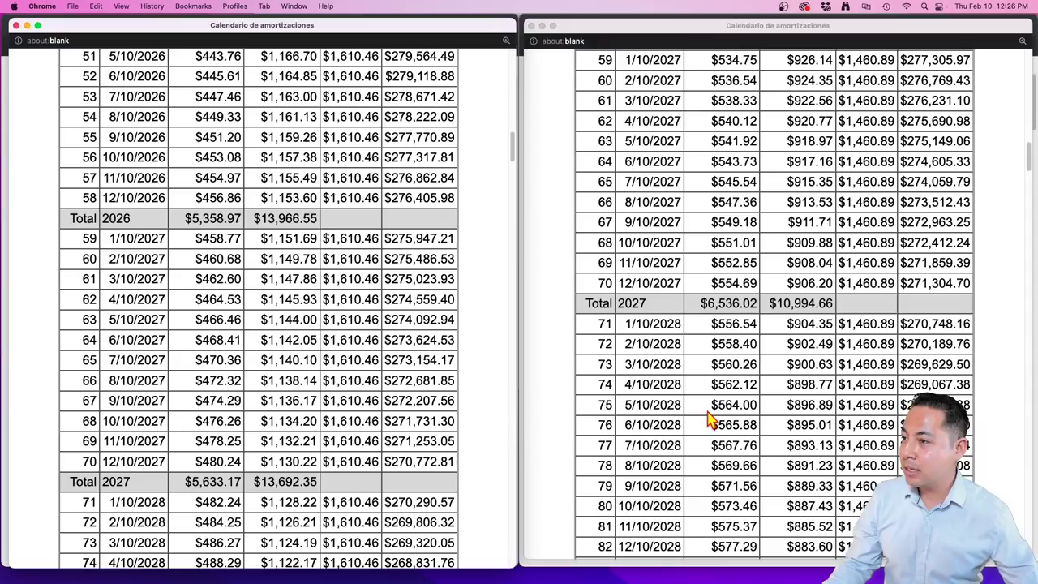
scroll(412, 437, "down", 15)
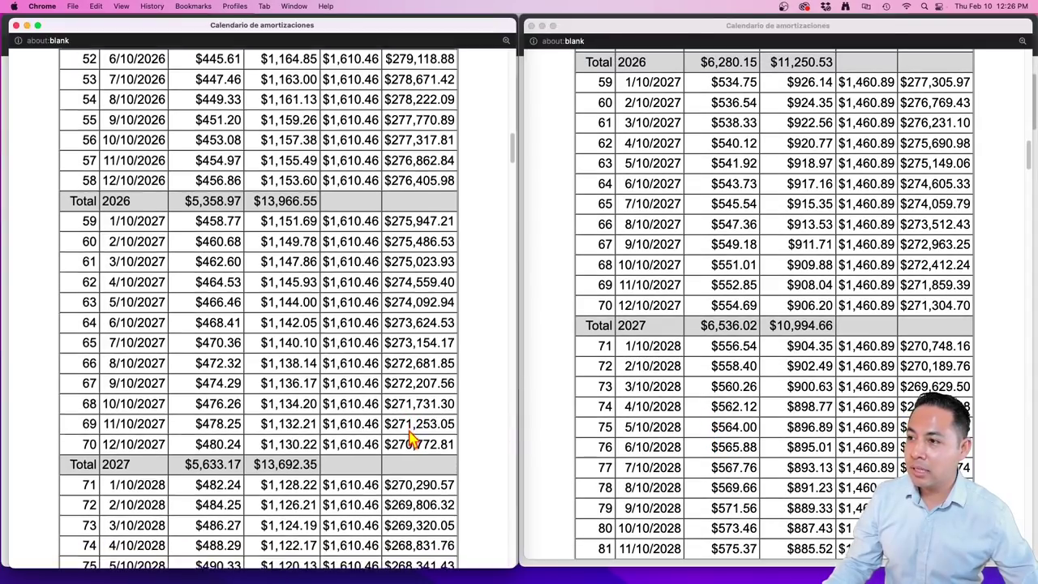
scroll(413, 438, "up", 2)
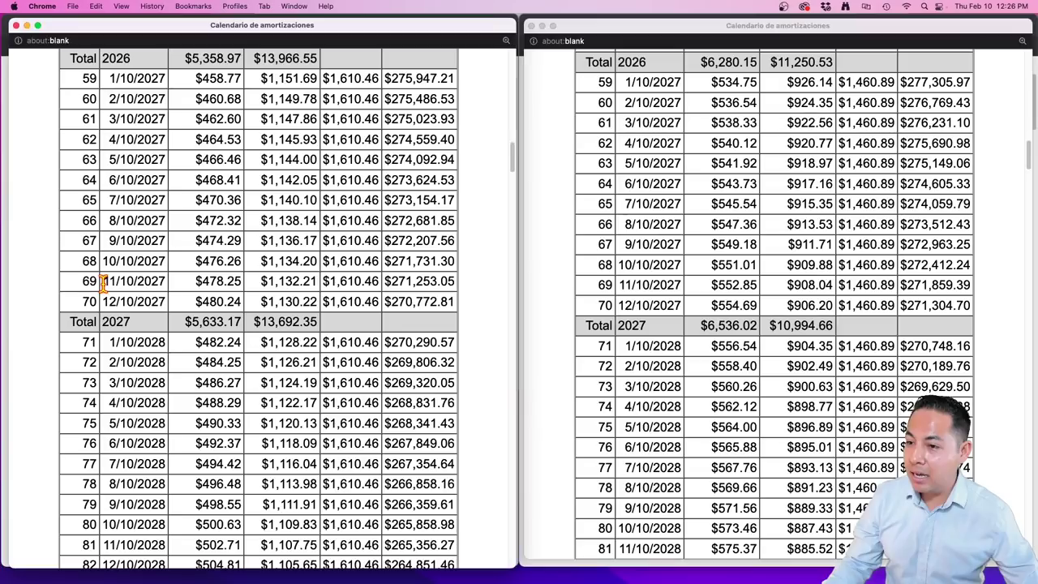
Step: Highlight the full row of payment 69 (11/10/2027) in the 5% schedule and in the 4% schedule to compare them
left_click_drag(83, 280, 460, 289)
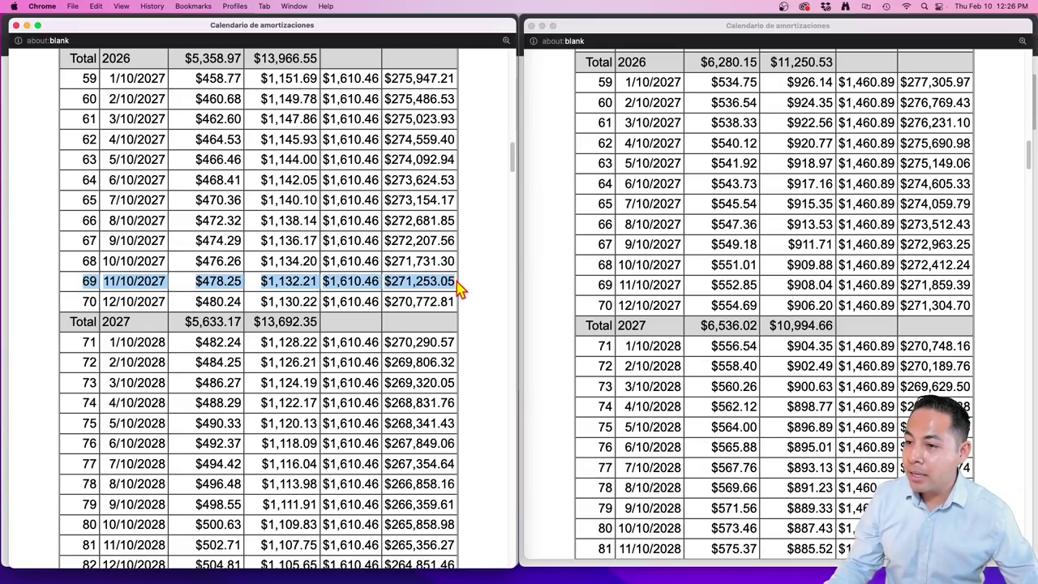
left_click(603, 290)
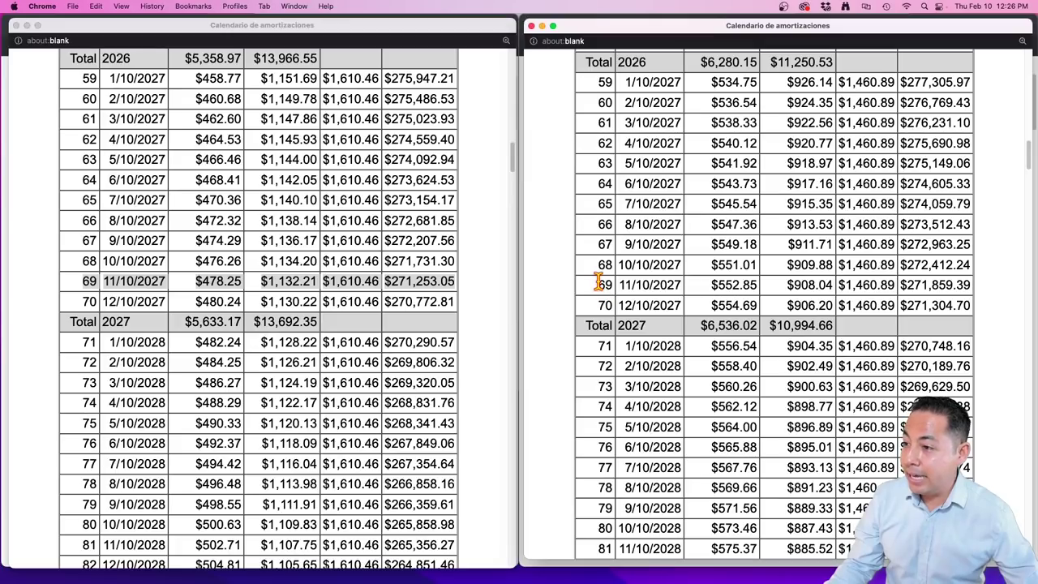
left_click_drag(599, 284, 976, 292)
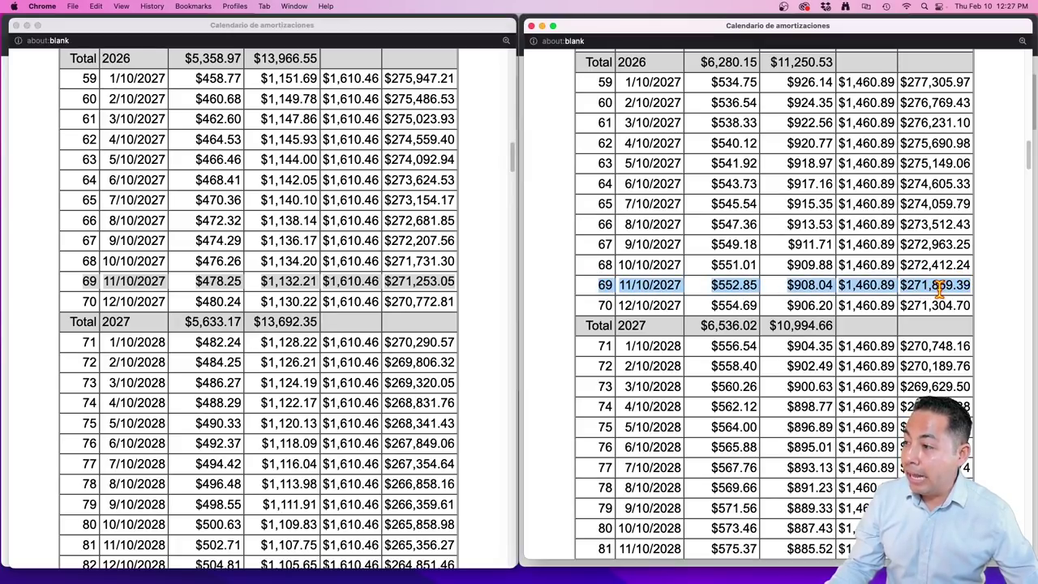
left_click(939, 288)
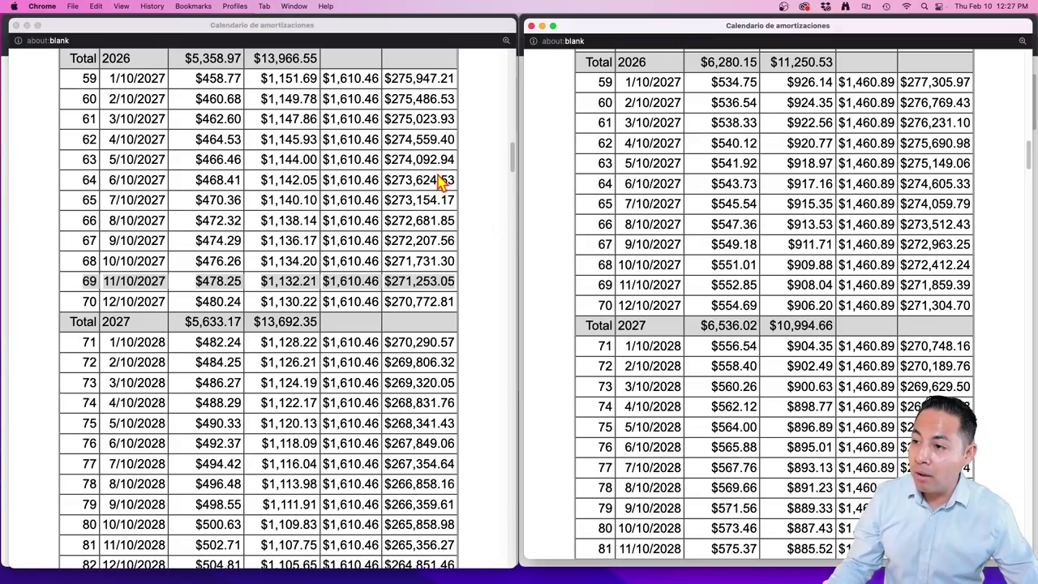
Step: Highlight only the remaining balance of payment 69 in the 5% and 4% schedules to compare the two amounts
left_click(406, 296)
left_click(392, 282)
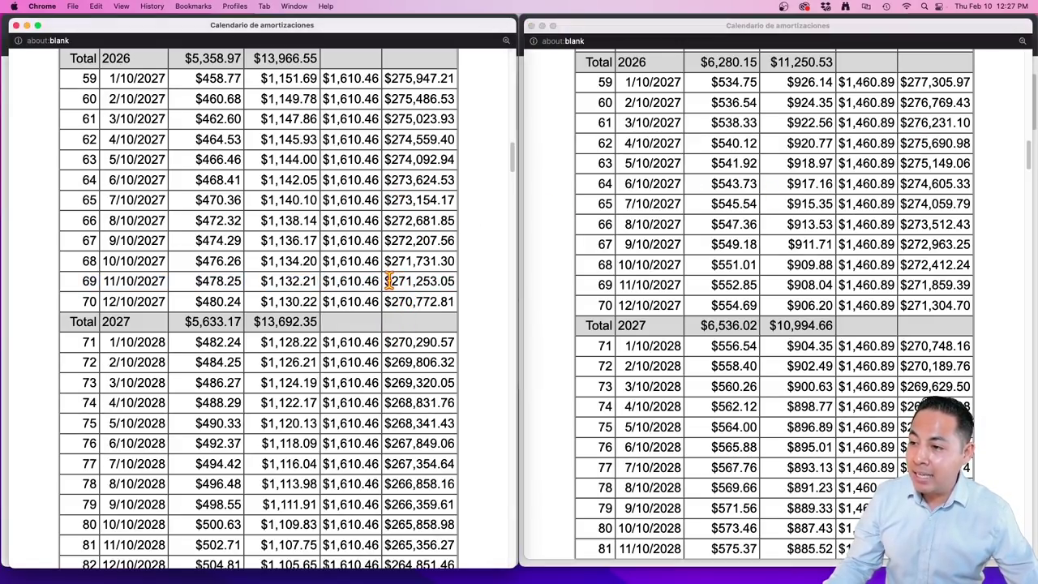
left_click_drag(386, 281, 450, 280)
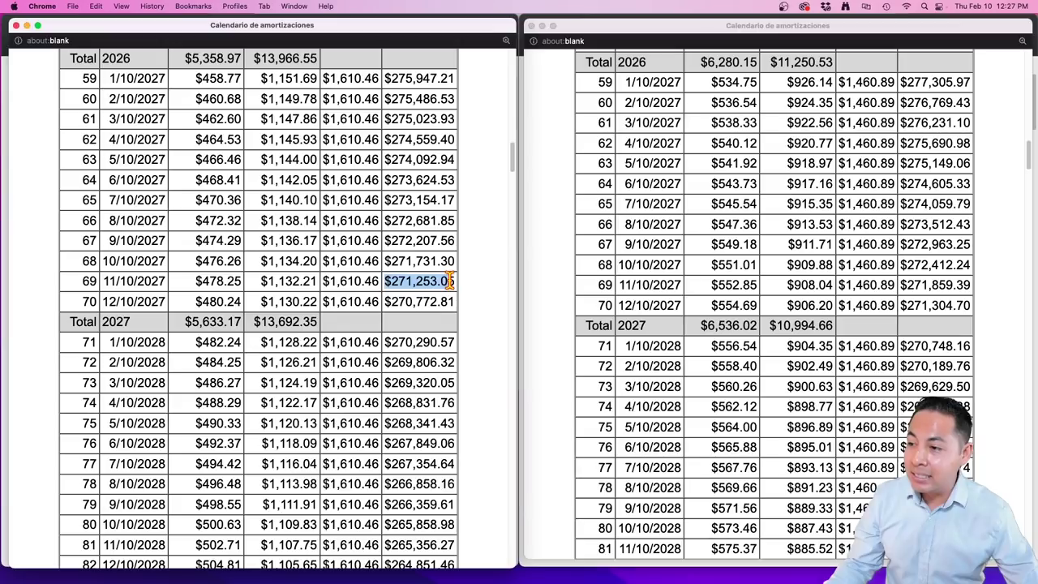
left_click(903, 286)
left_click_drag(902, 284, 969, 285)
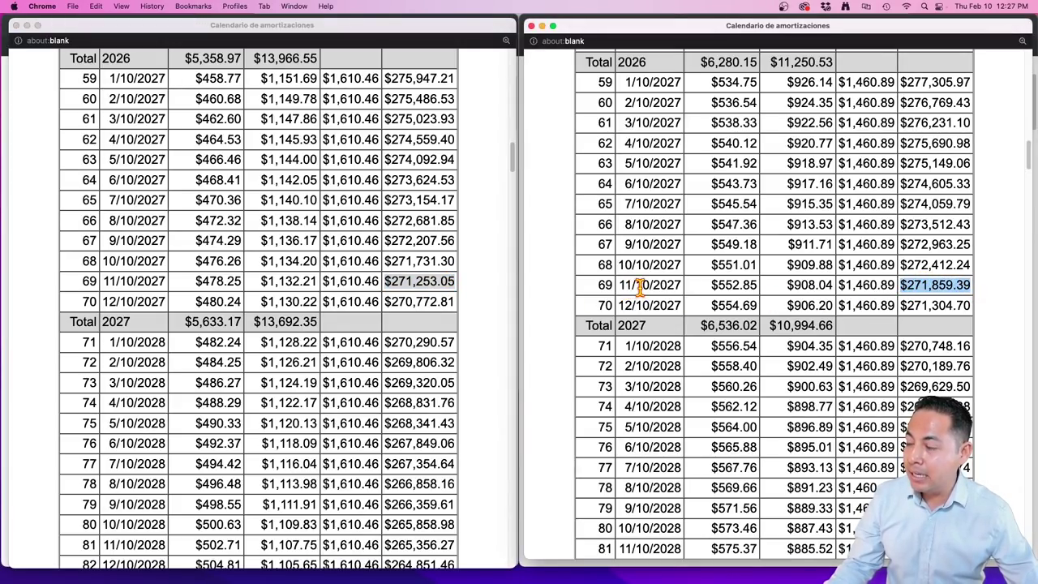